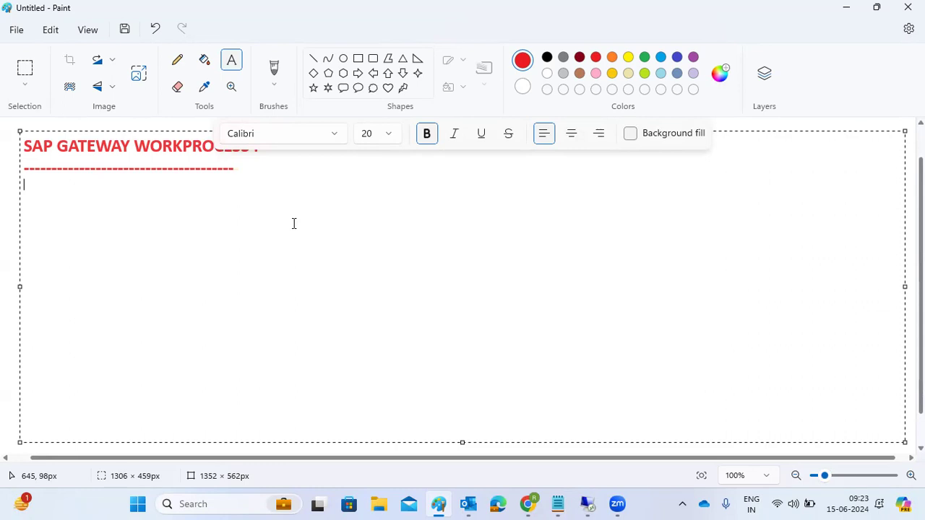
Step: Add 'SMGW' in red bold on the line under the dashed SAP GATEWAY underline
type("SMGW")
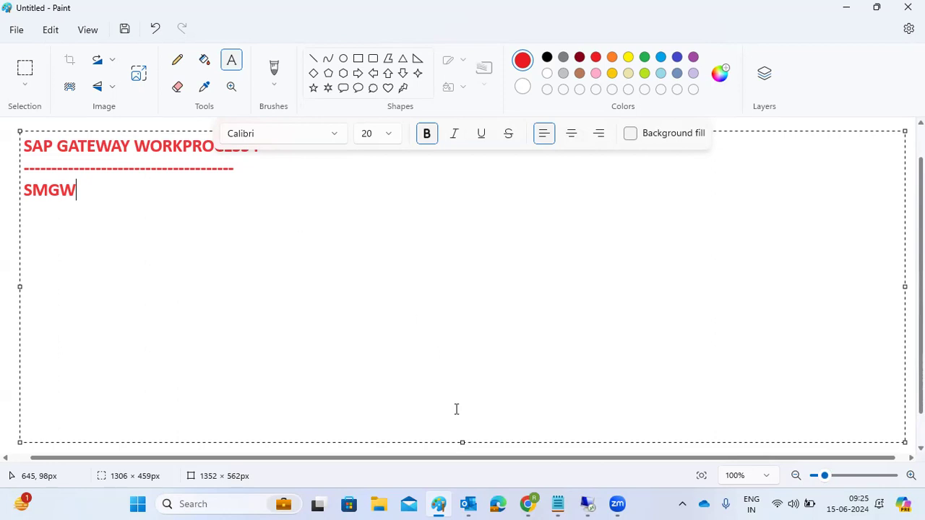
mouse_move(596, 504)
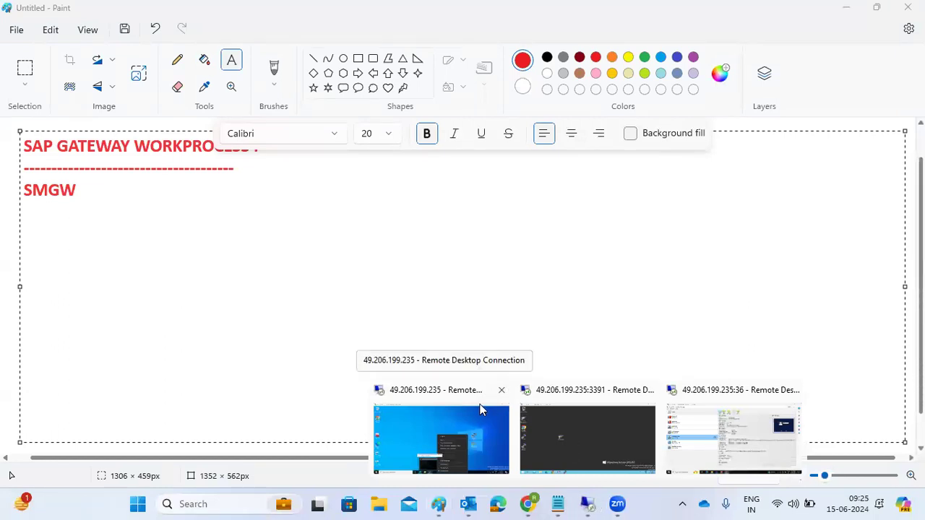
Step: On the first remote server, launch SAP Logon, dismiss its error, and open the SAP ECC IDES connection
left_click(440, 437)
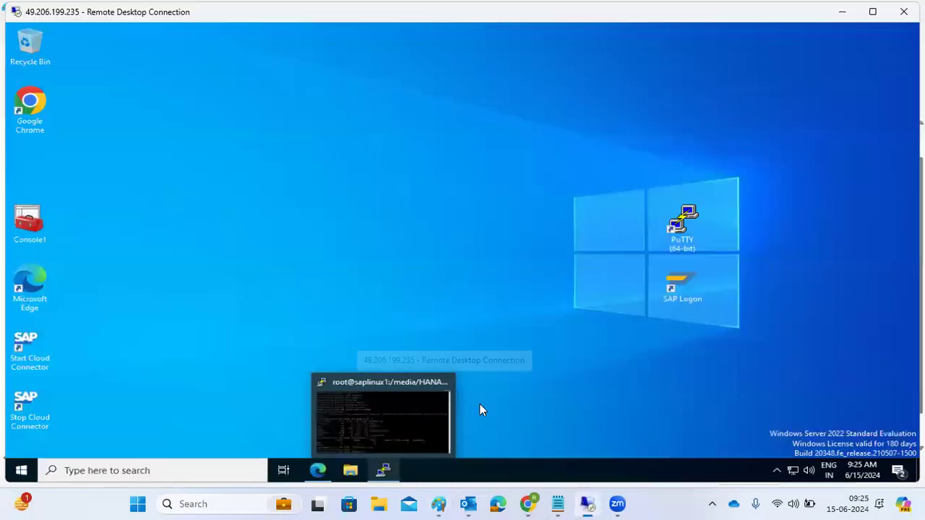
double_click(688, 287)
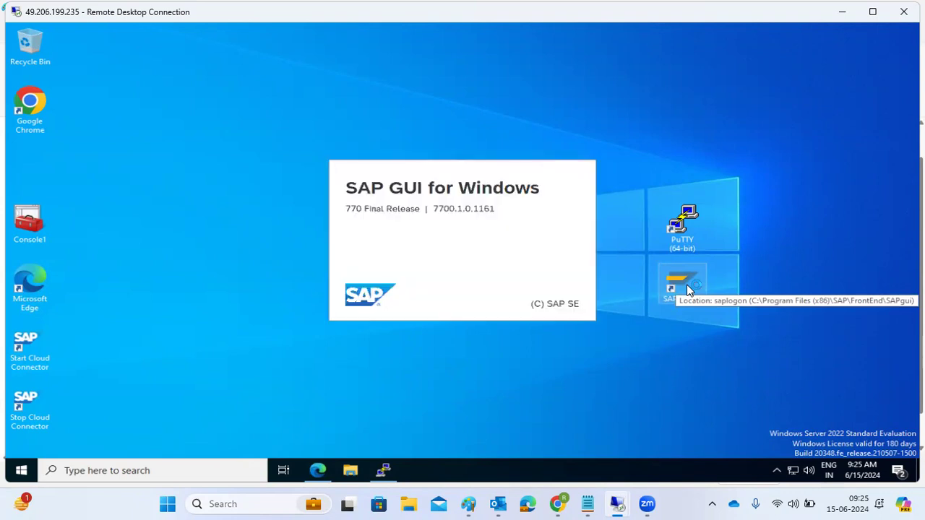
left_click(558, 430)
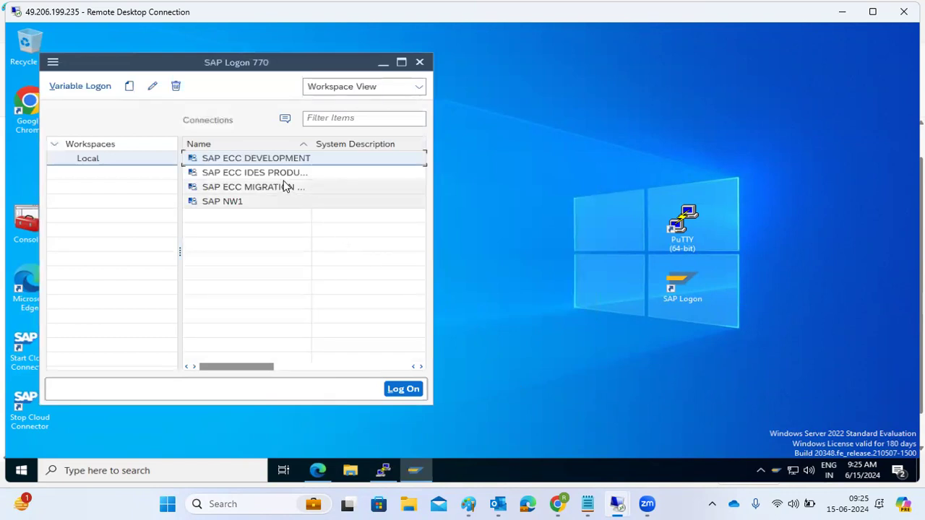
double_click(280, 176)
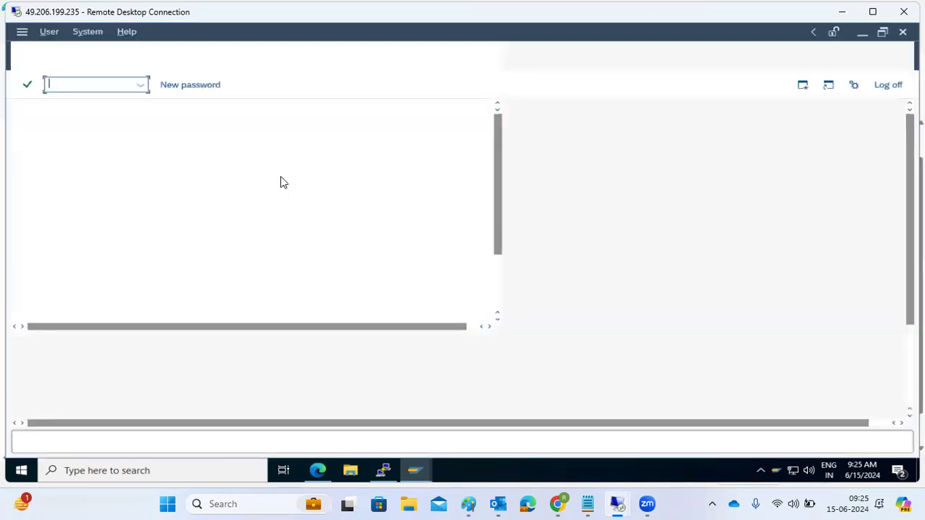
Step: Log on to IDES with the user name and password, then run transaction smgw
type("basis")
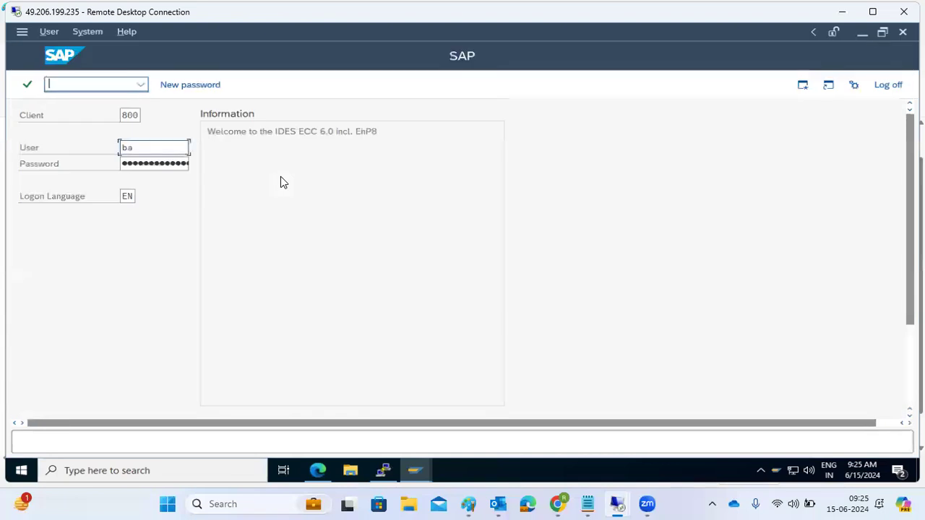
key("Tab")
type("*********")
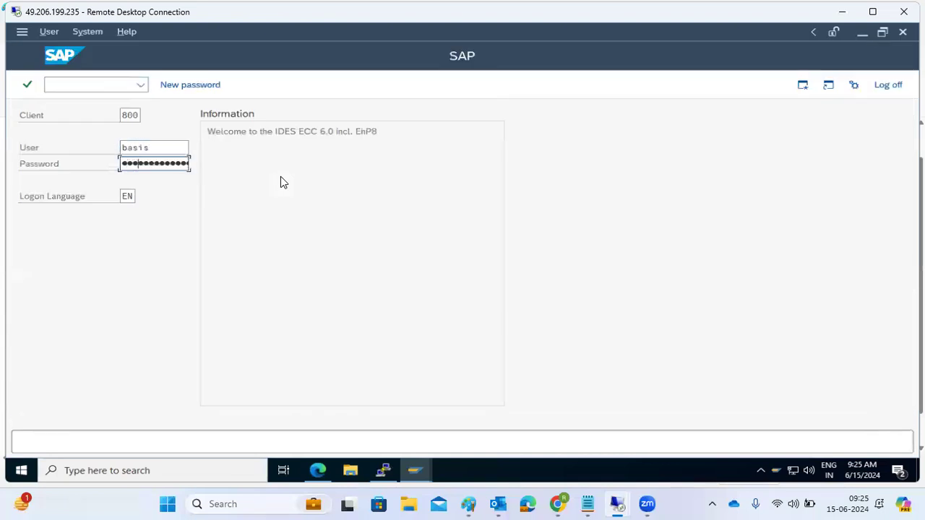
key("Return")
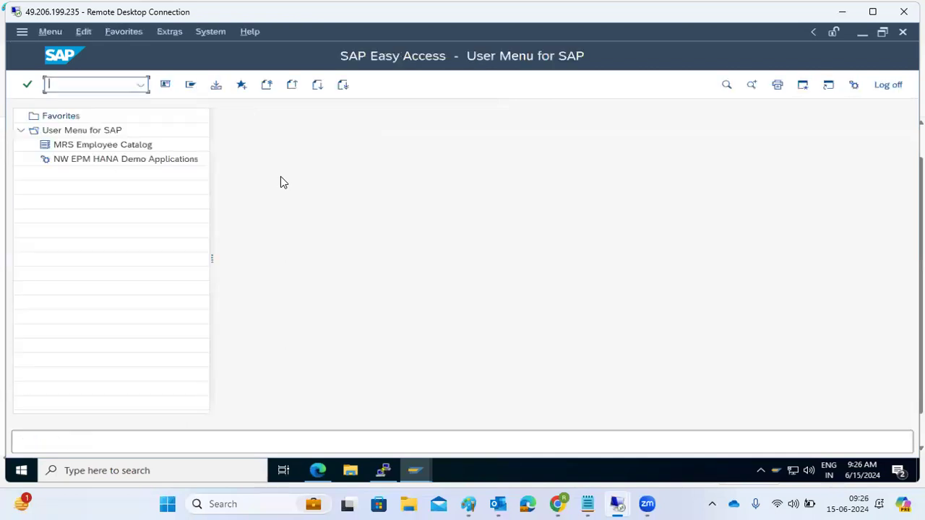
type("smgw")
key("Return")
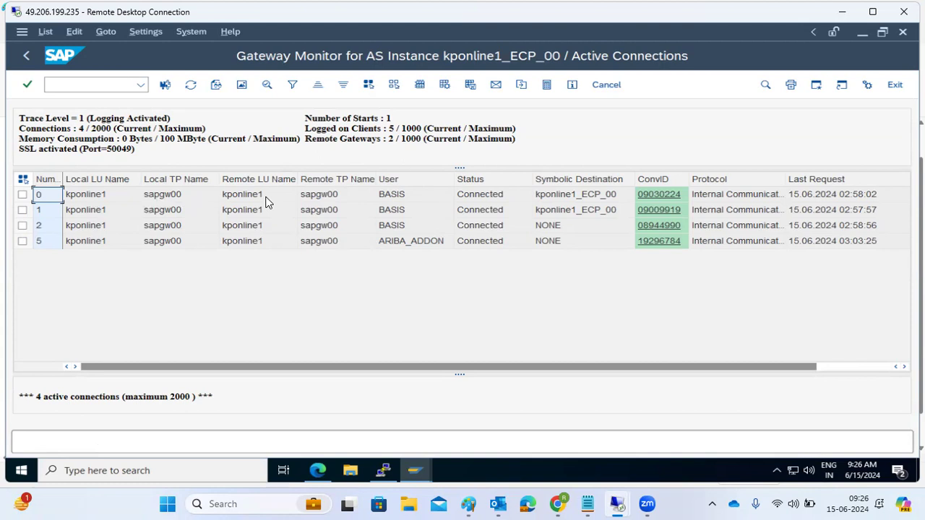
Step: Check connection 0's User and connection 1's Status, then select row 1
left_click(393, 199)
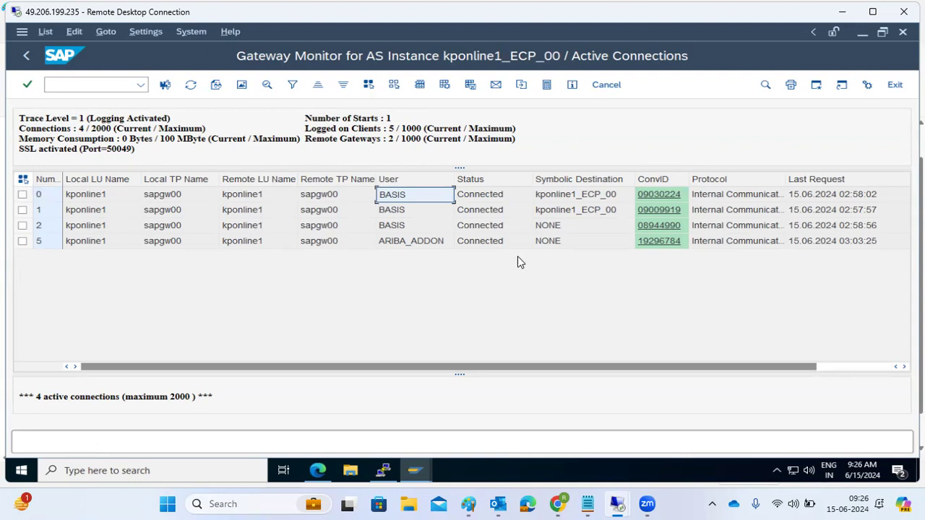
left_click(495, 213)
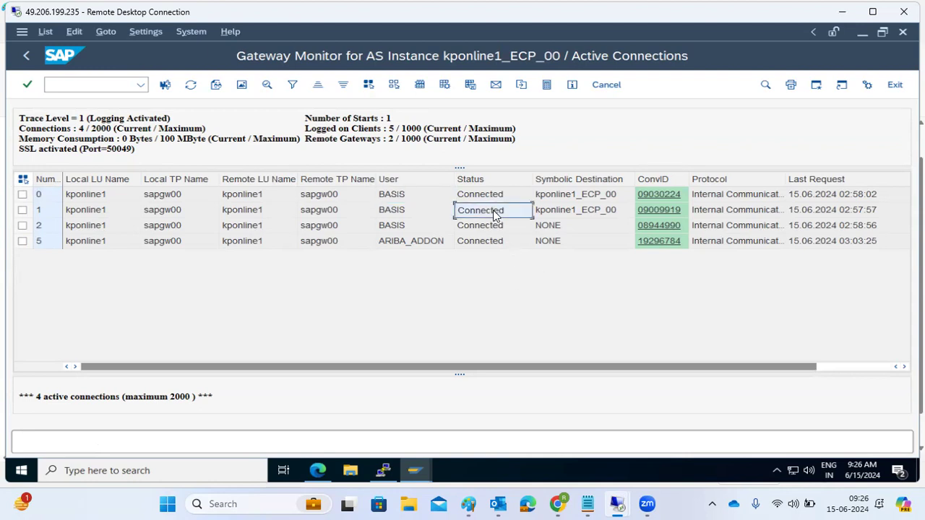
left_click(22, 211)
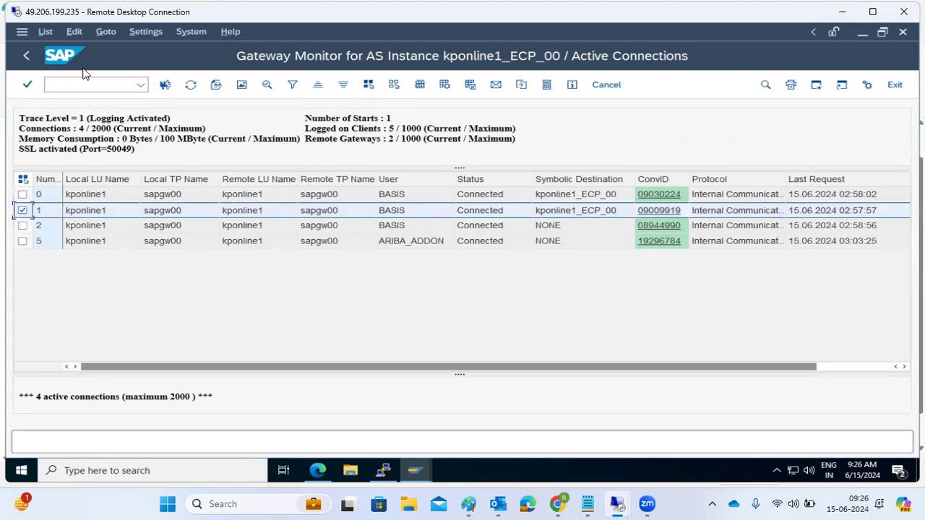
left_click(107, 32)
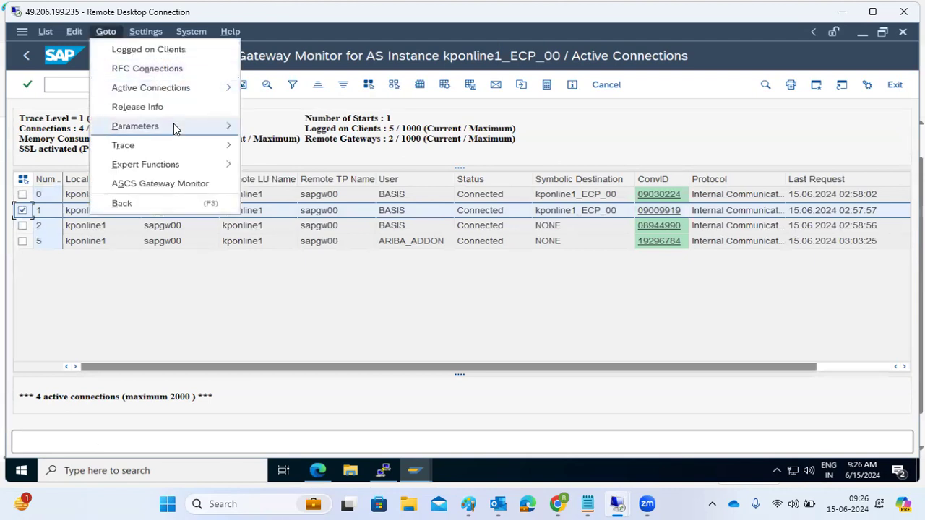
Step: Display the Logged on Clients list from the Goto menu, then return to the previous screen
mouse_move(154, 31)
left_click(107, 32)
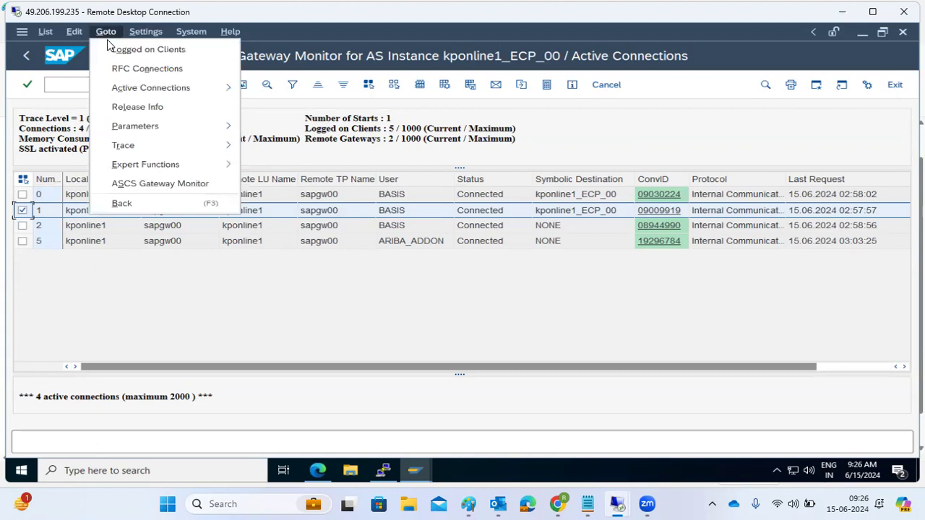
left_click(164, 51)
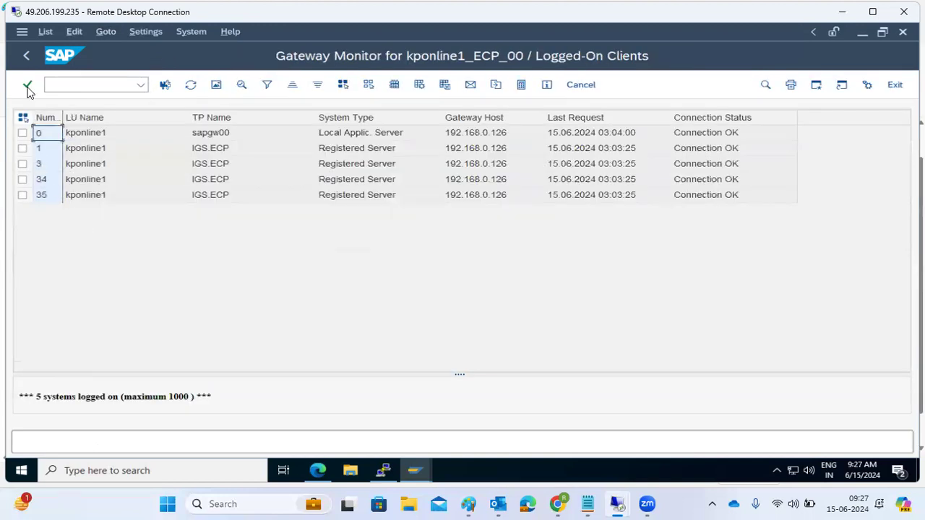
left_click(28, 56)
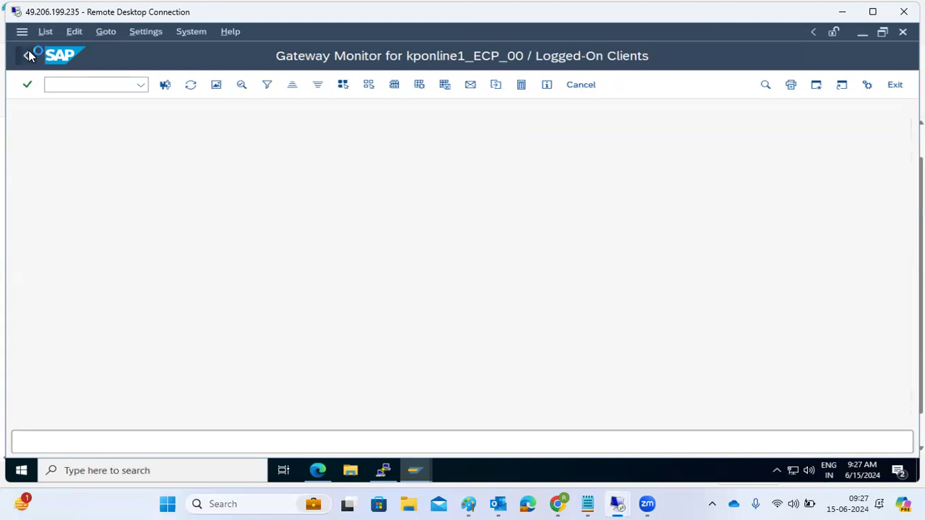
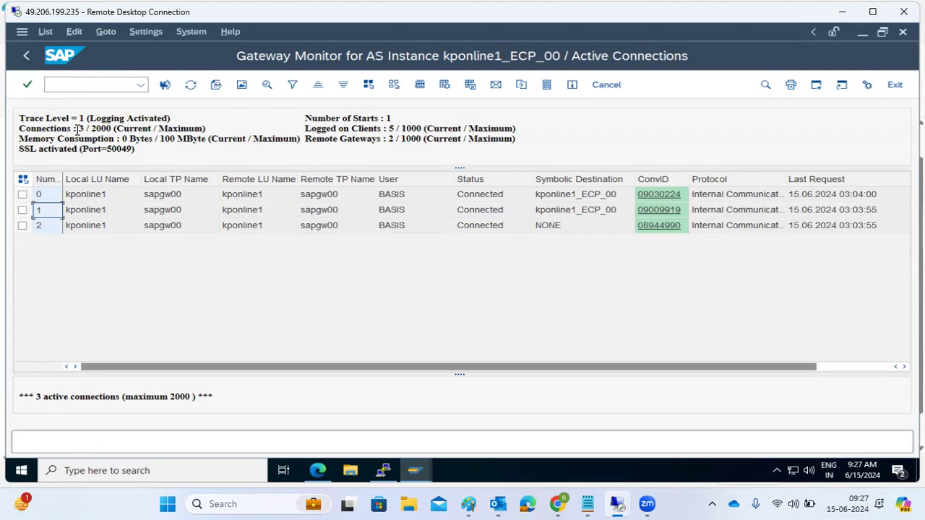
Step: Highlight the 3 / 2000 connection count and refresh the active connections list
left_click_drag(77, 128, 114, 129)
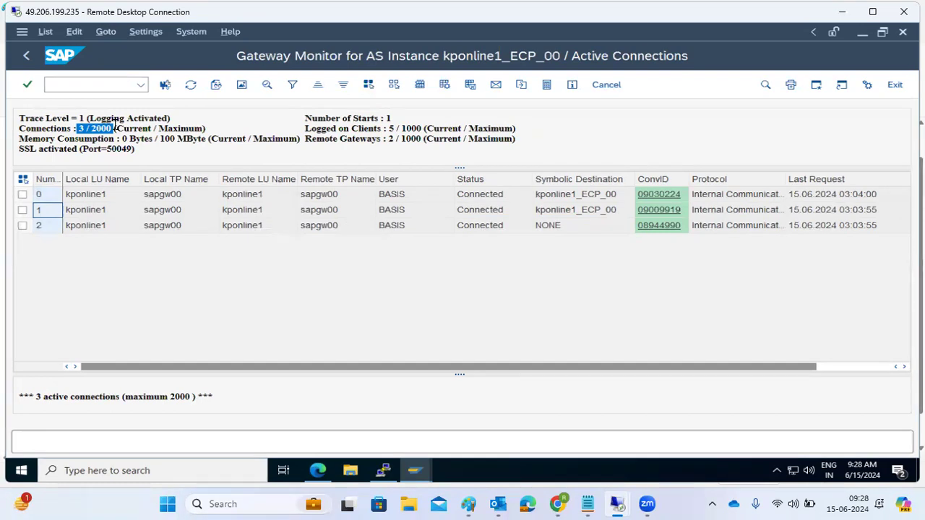
left_click(190, 85)
left_click(190, 85)
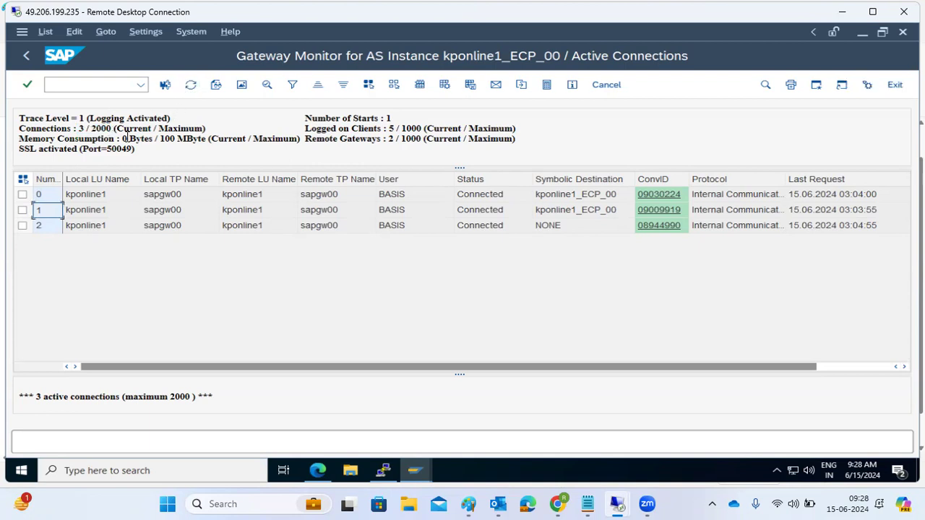
Step: Highlight the current connection count 3 and the 2000 connection limit in the header
double_click(101, 129)
left_click_drag(77, 130, 87, 130)
left_click(118, 132)
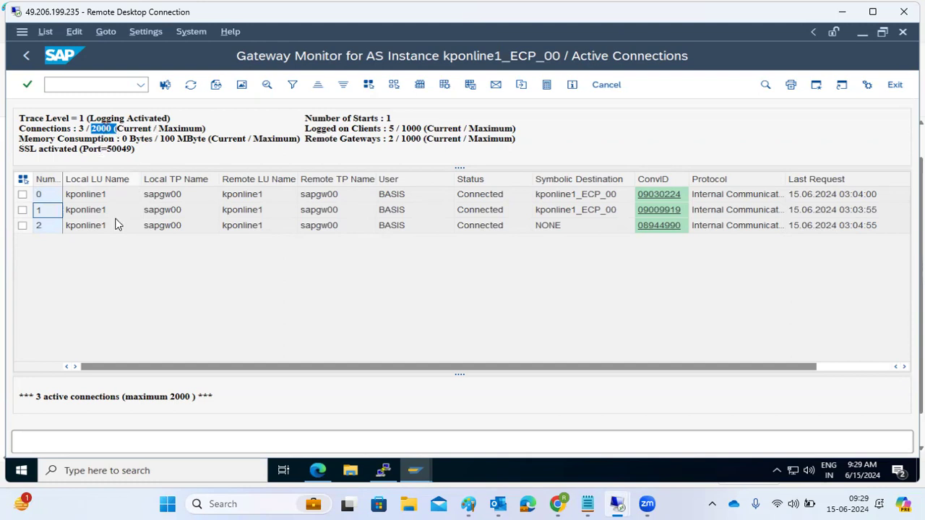
double_click(101, 129)
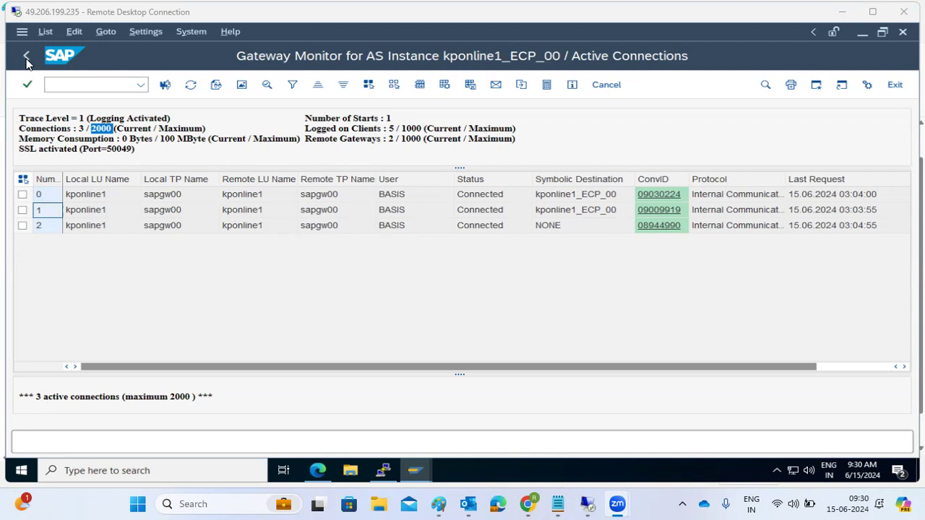
Step: Open the gateway trace file dev_rd through Goto > Trace > Gateway > Display File
left_click(105, 32)
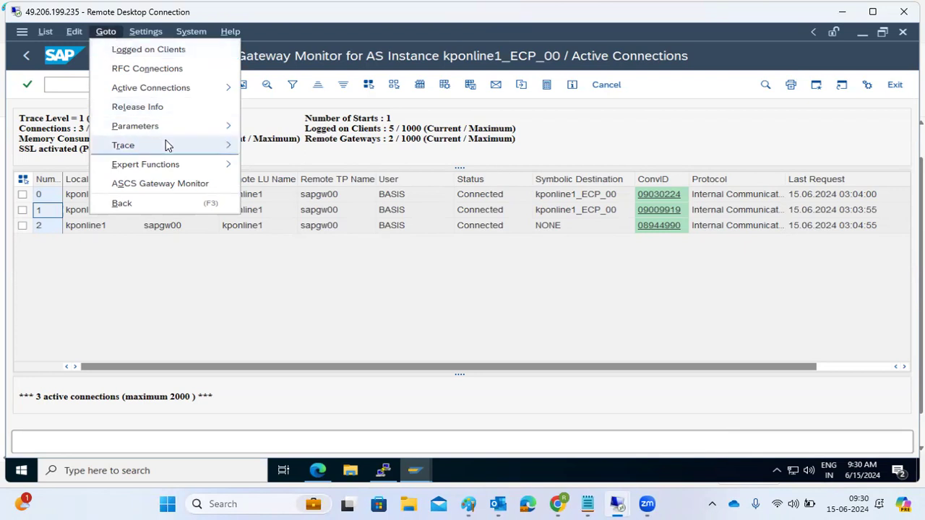
mouse_move(166, 145)
mouse_move(320, 145)
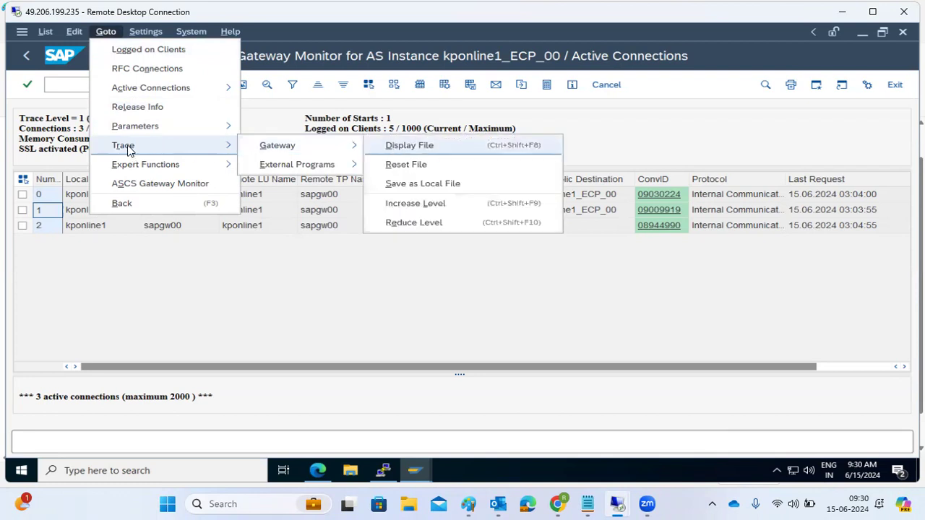
left_click(109, 33)
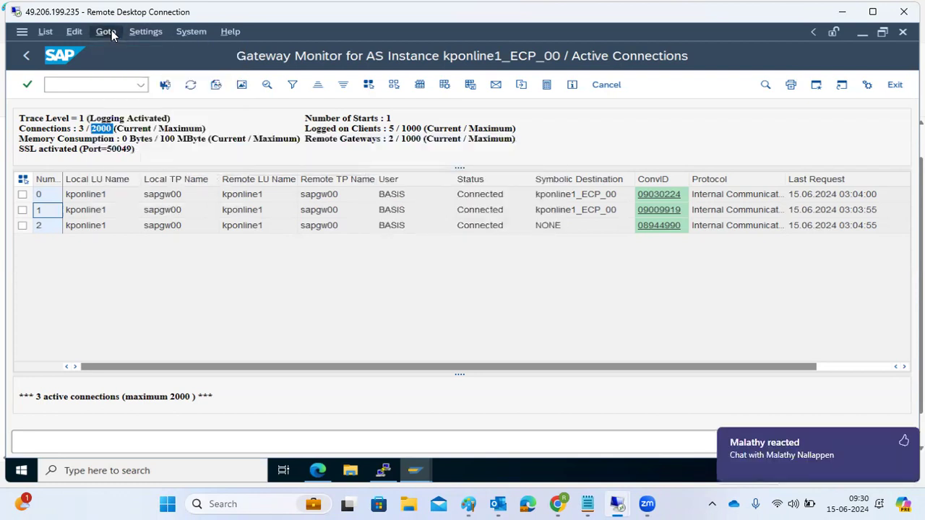
left_click(112, 37)
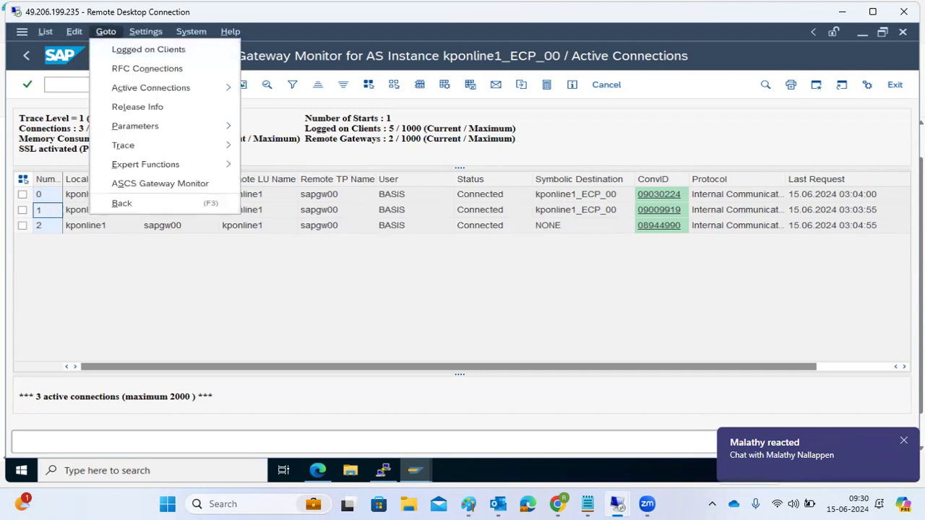
left_click(157, 167)
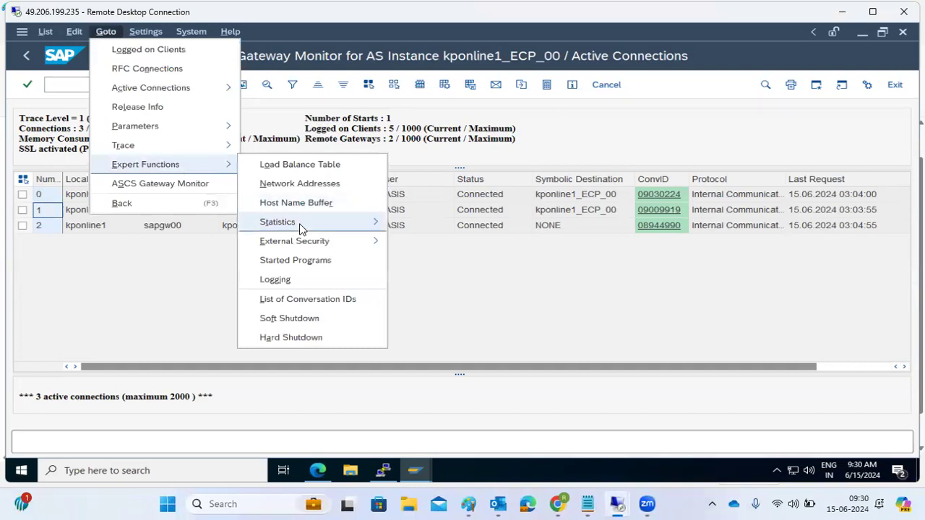
mouse_move(192, 148)
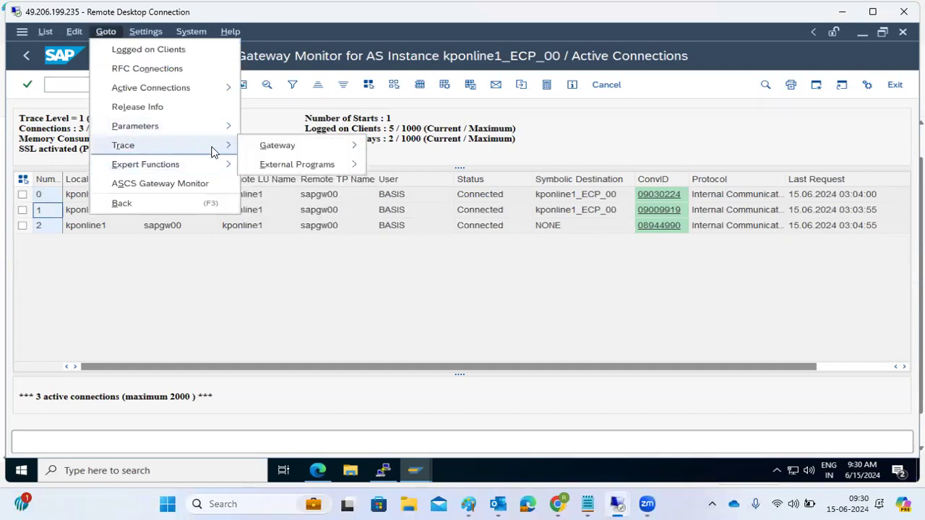
mouse_move(315, 146)
left_click(400, 149)
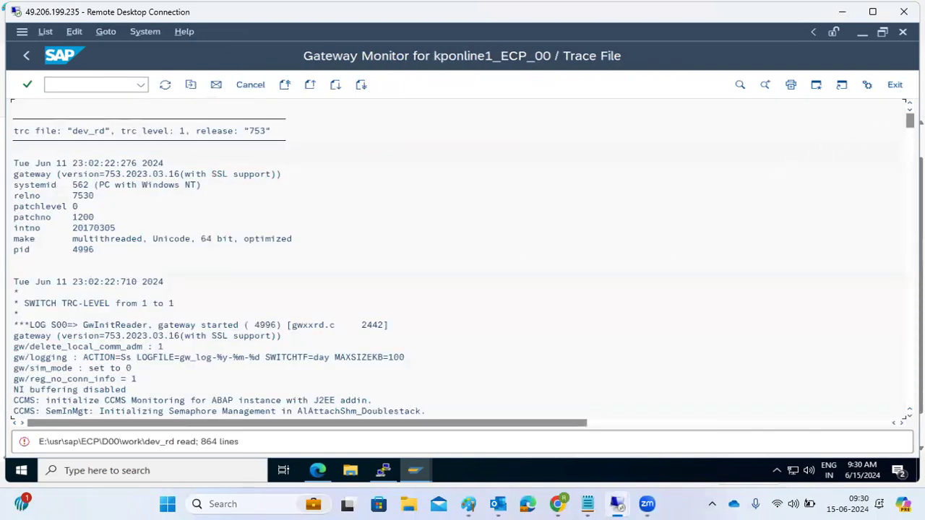
Step: Jump to the end of dev_rd, then scroll back up to the Jun 13 NiHLGetNodeAddr failures
left_click_drag(910, 121, 910, 349)
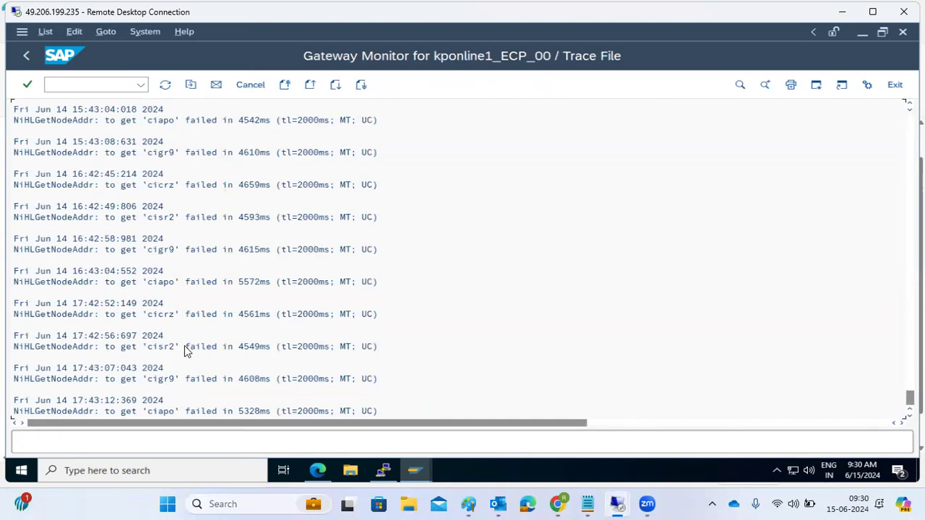
scroll(192, 182, "up", 5)
scroll(192, 182, "up", 4)
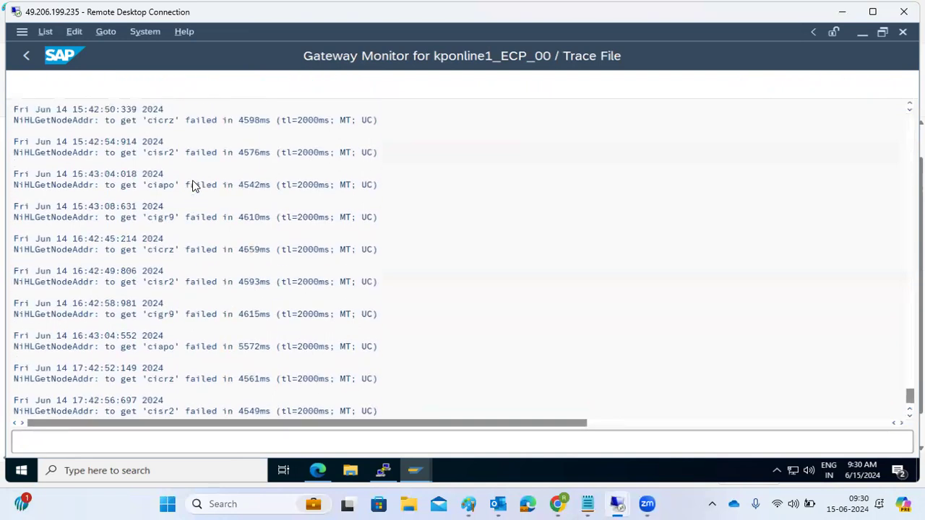
scroll(192, 184, "up", 4)
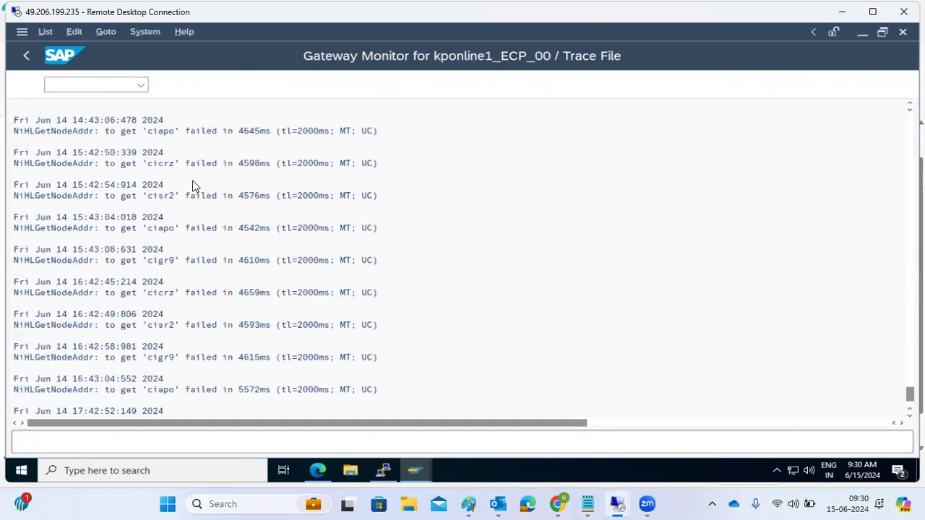
scroll(463, 260, "up", 15)
scroll(462, 260, "up", 15)
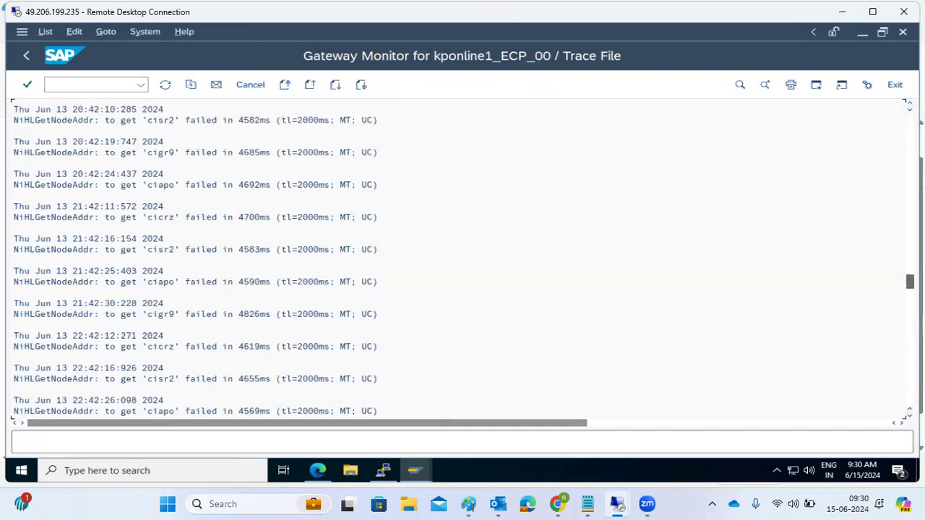
scroll(463, 260, "up", 12)
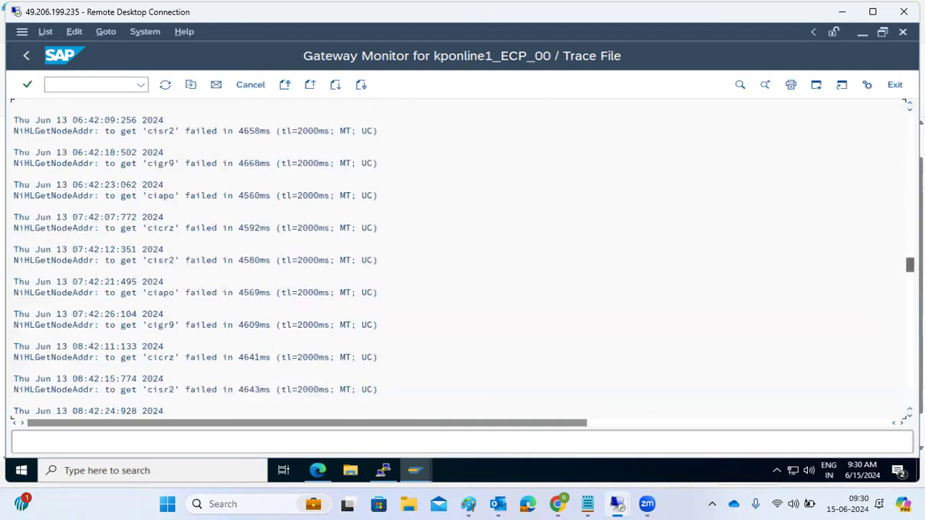
scroll(463, 260, "up", 3)
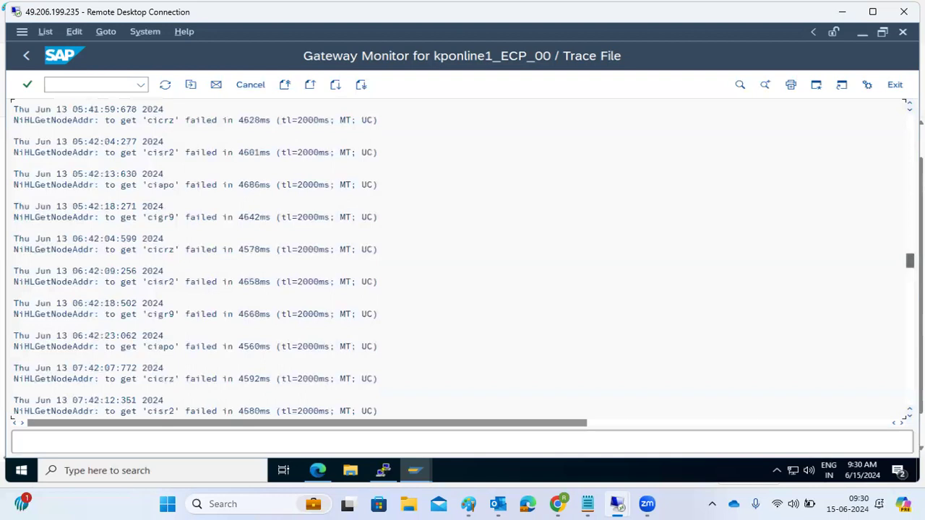
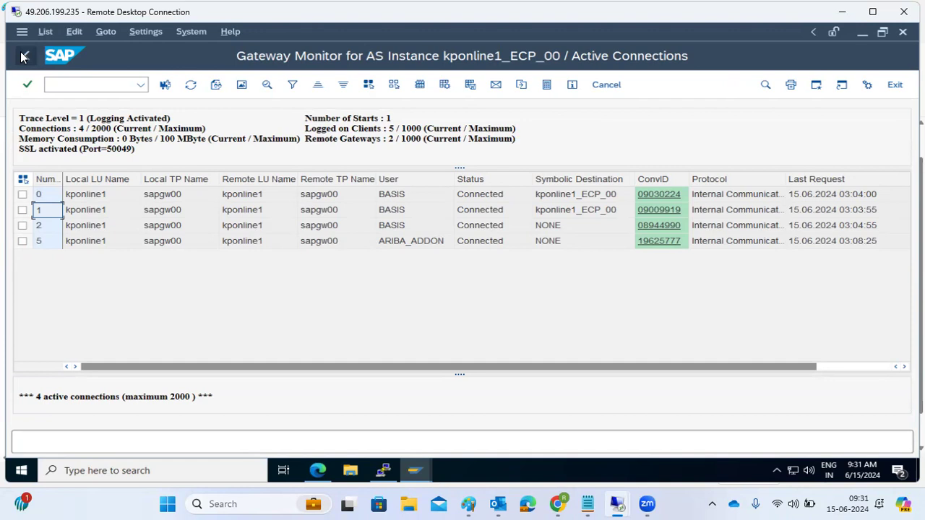
Step: Open Goto > Expert Functions > External Security > Maintenance of ACL Files and select the first P USER=* Secinfo rule
left_click(105, 33)
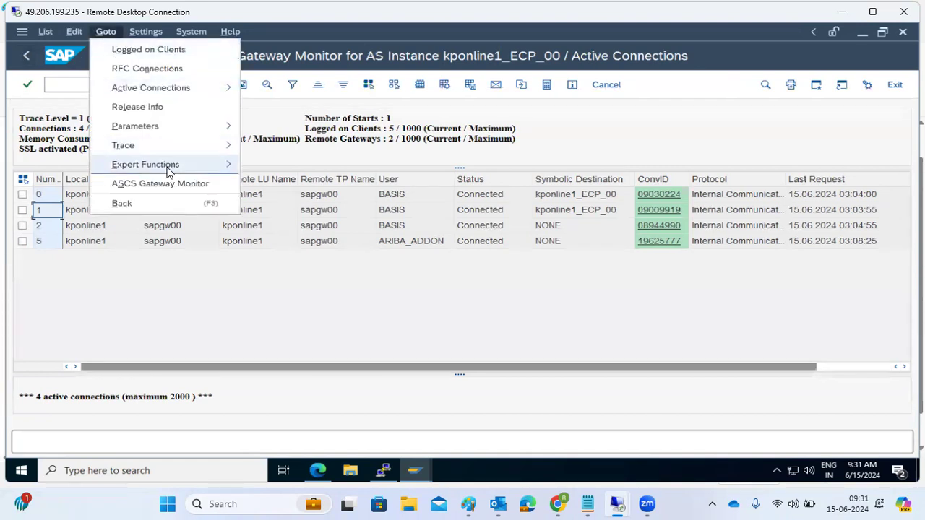
mouse_move(173, 170)
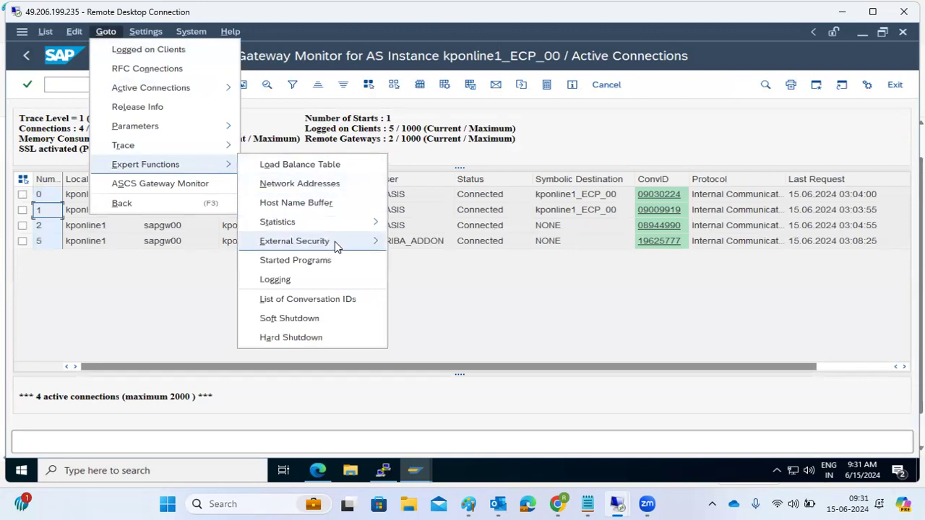
mouse_move(335, 241)
left_click(437, 243)
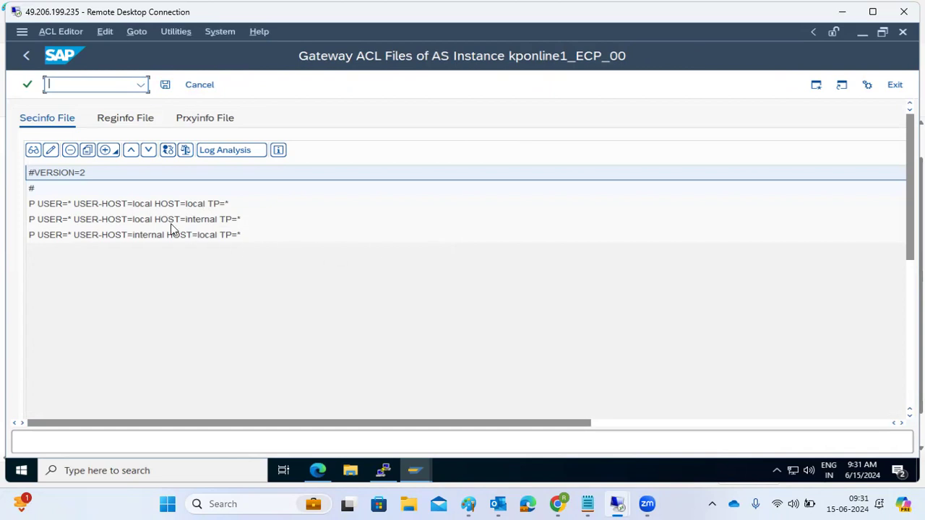
left_click(101, 207)
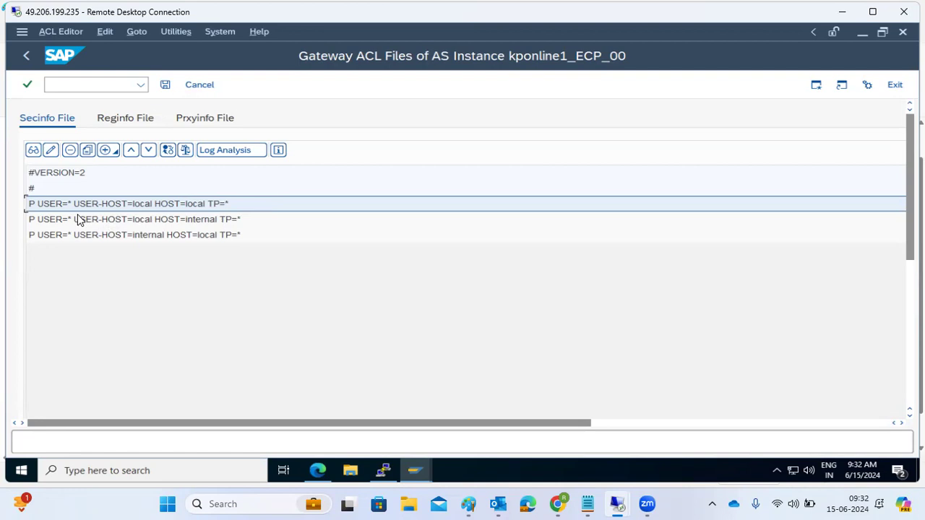
left_click(47, 151)
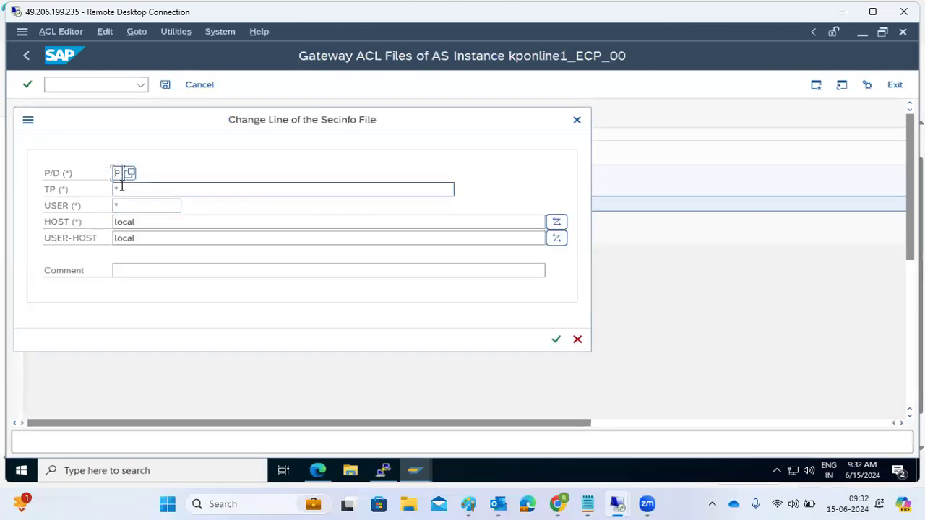
left_click(120, 192)
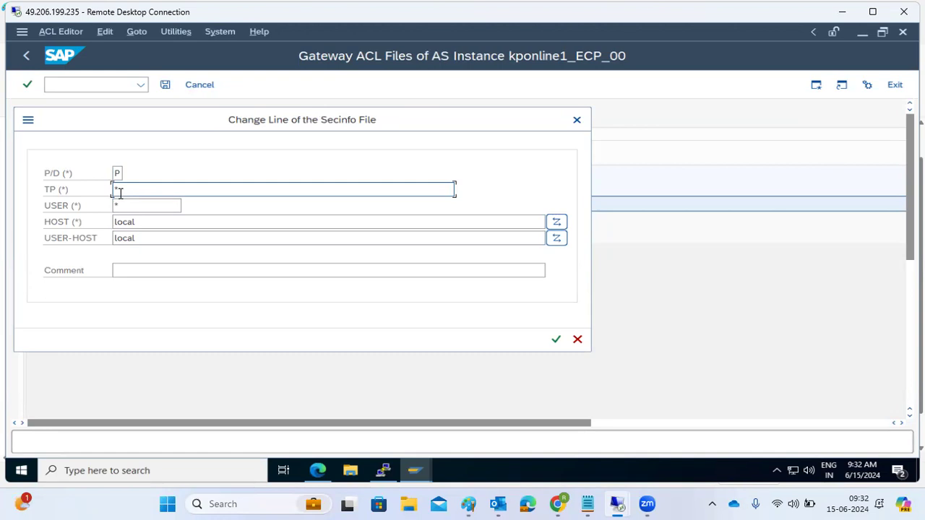
double_click(120, 192)
type("SAP*")
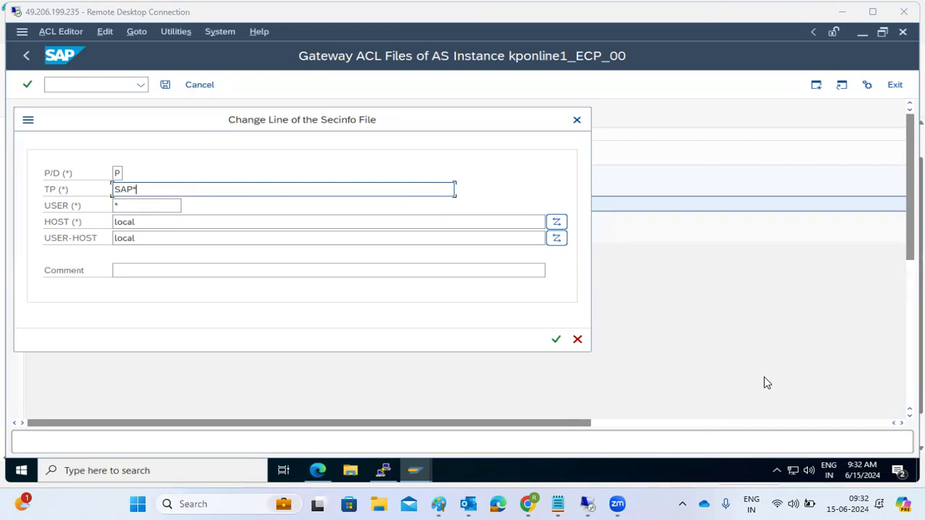
left_click(127, 207)
key("BackSpace")
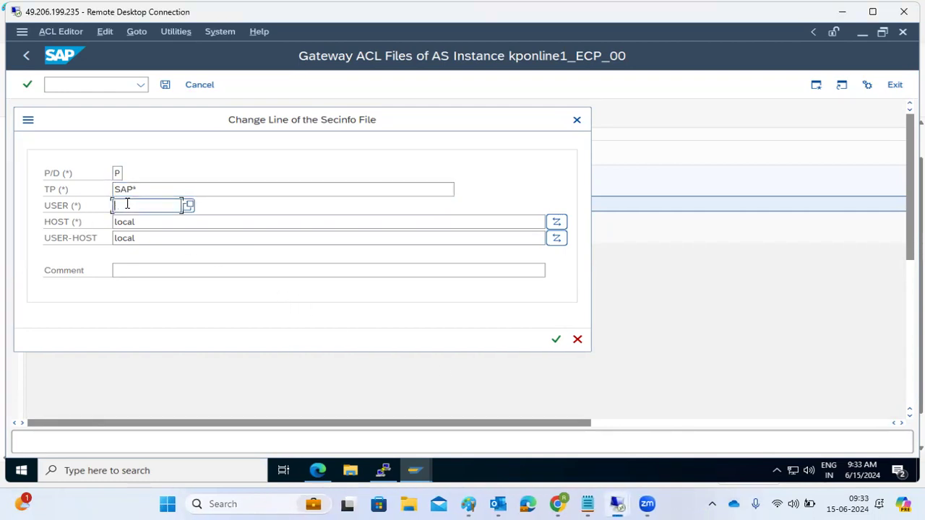
type("s")
key("BackSpace")
type("rav")
type("*")
left_click(578, 340)
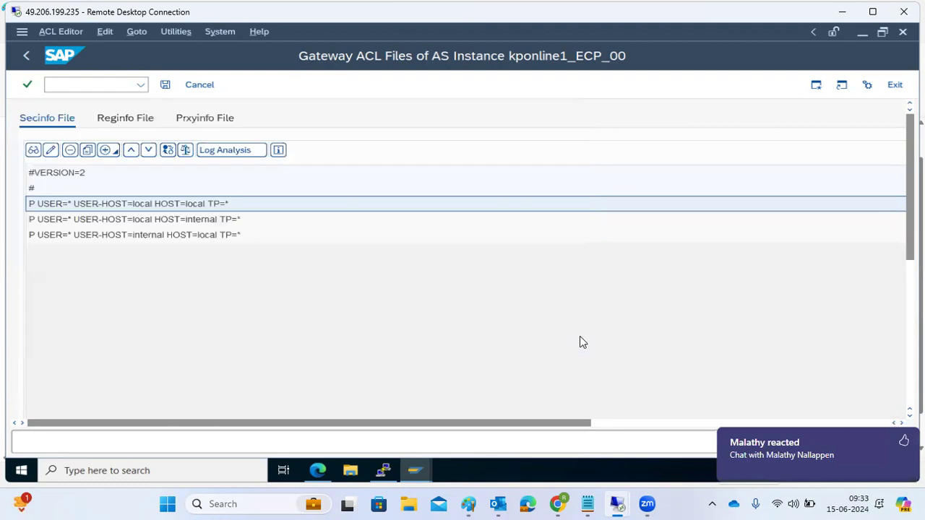
left_click(903, 441)
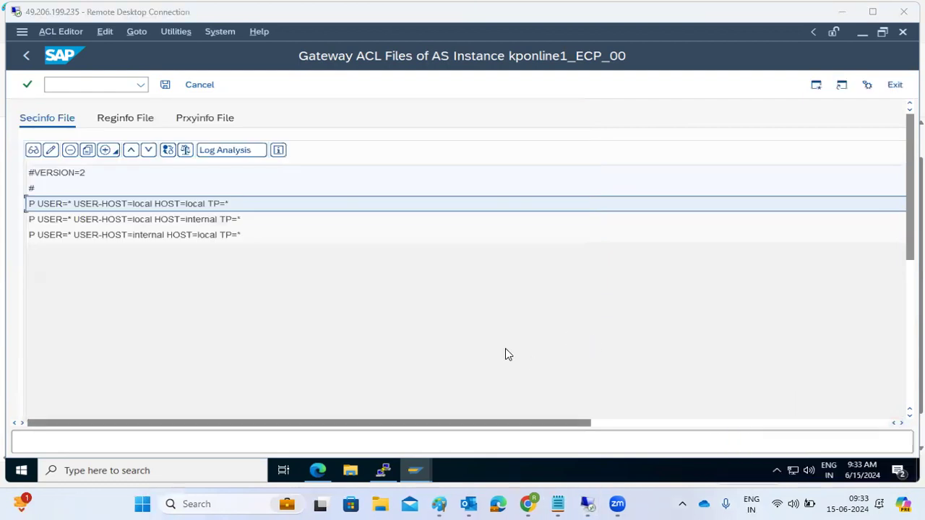
left_click(201, 85)
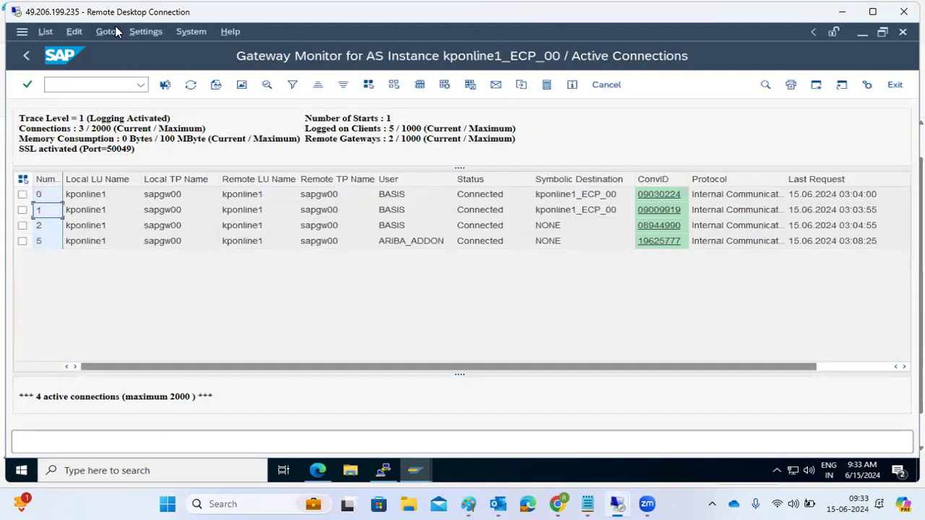
left_click(115, 31)
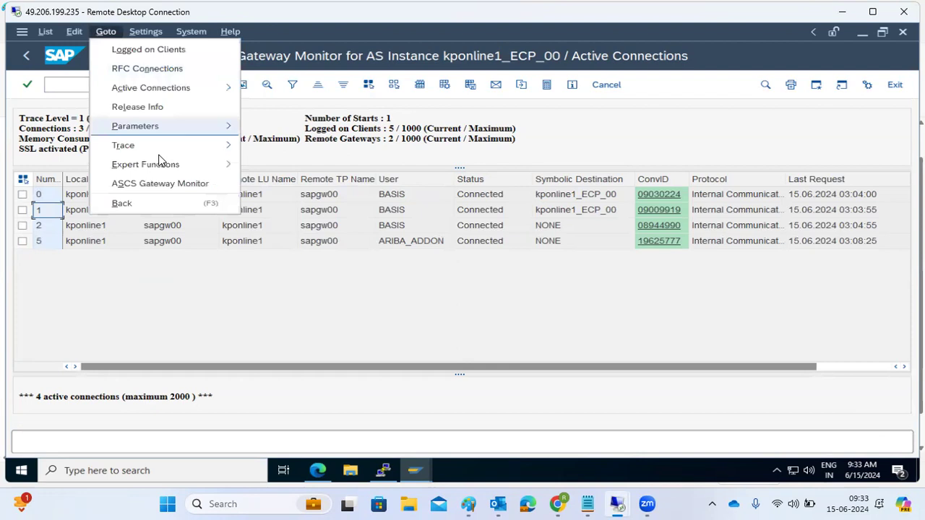
mouse_move(200, 167)
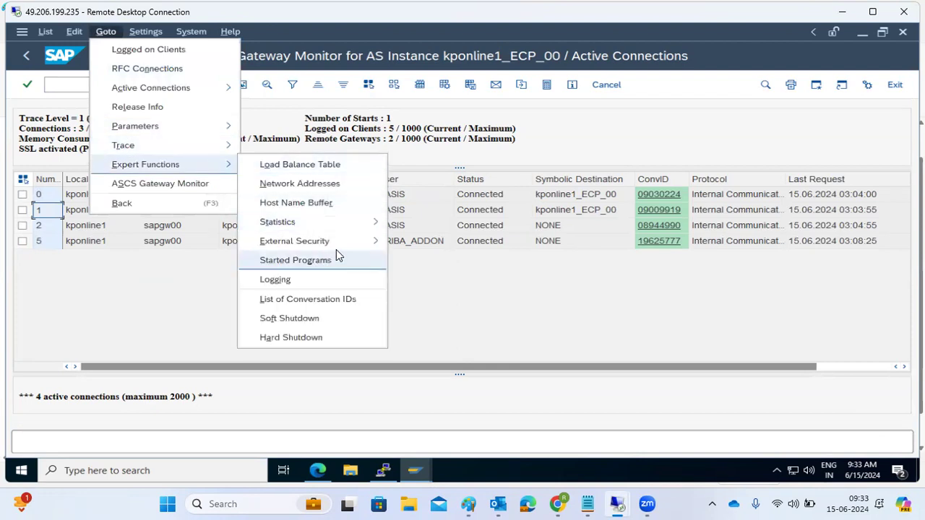
mouse_move(354, 245)
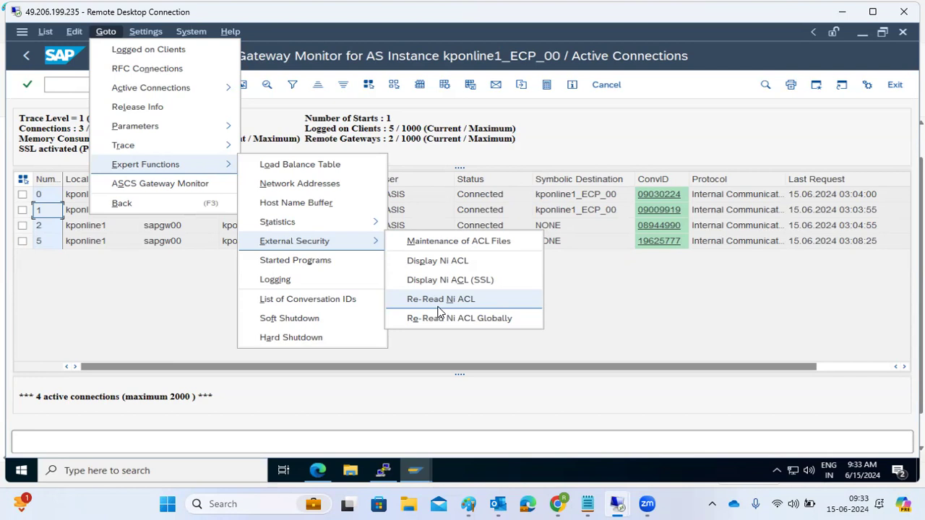
key("Escape")
key("Escape")
key("Escape")
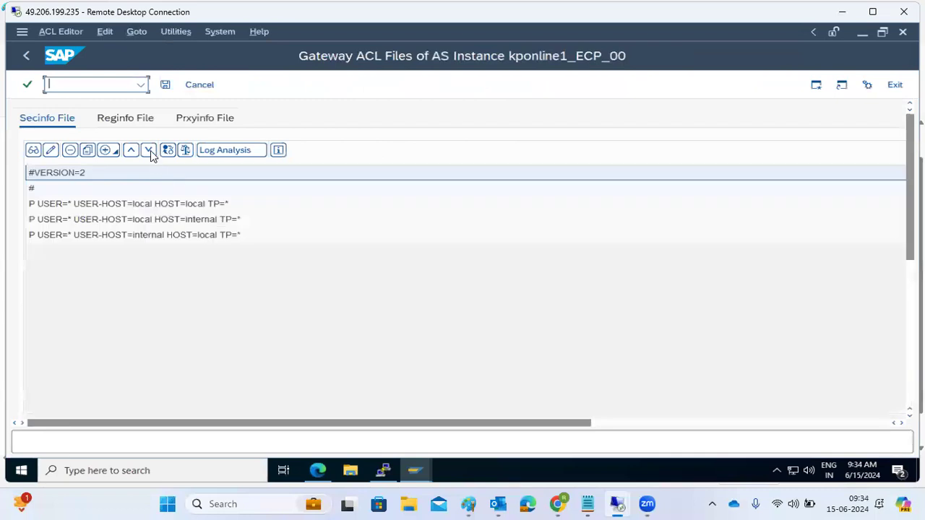
Step: Switch between the Secinfo and Reginfo file tabs, ending on the Reginfo file
left_click(133, 117)
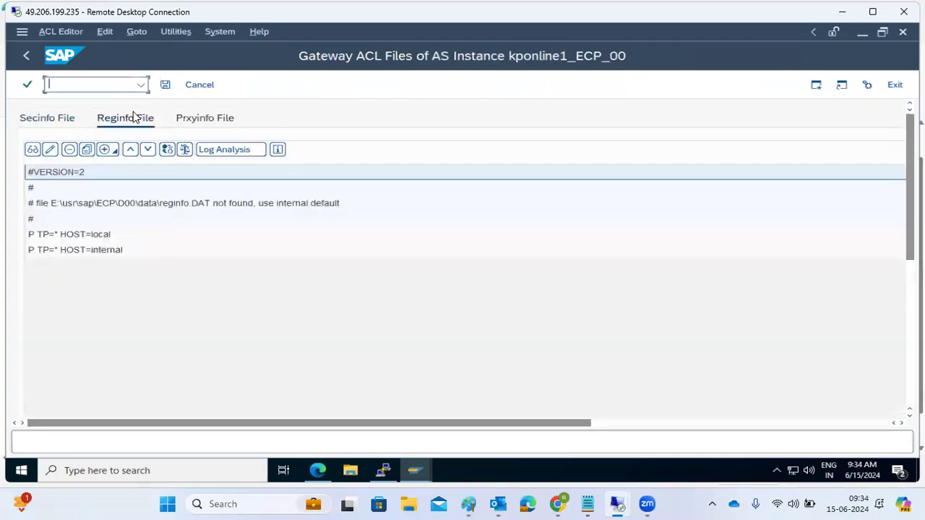
left_click(54, 120)
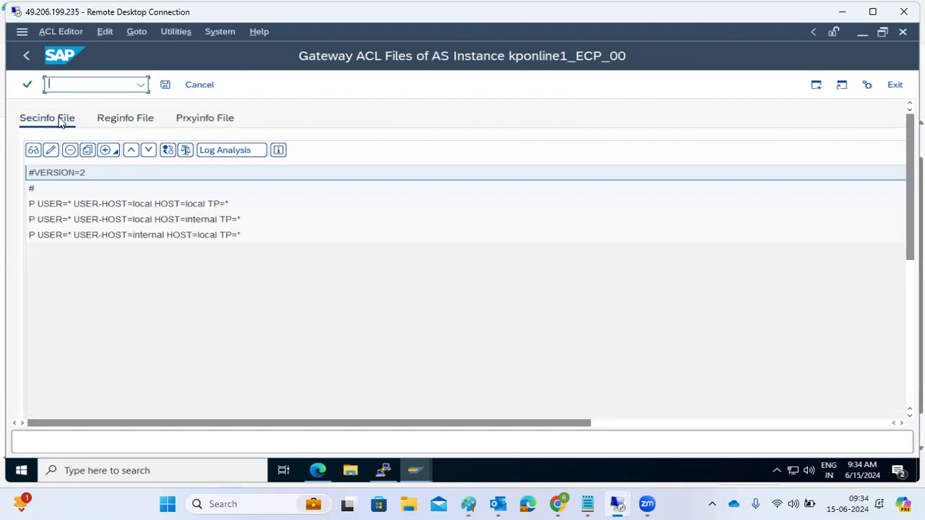
left_click(130, 122)
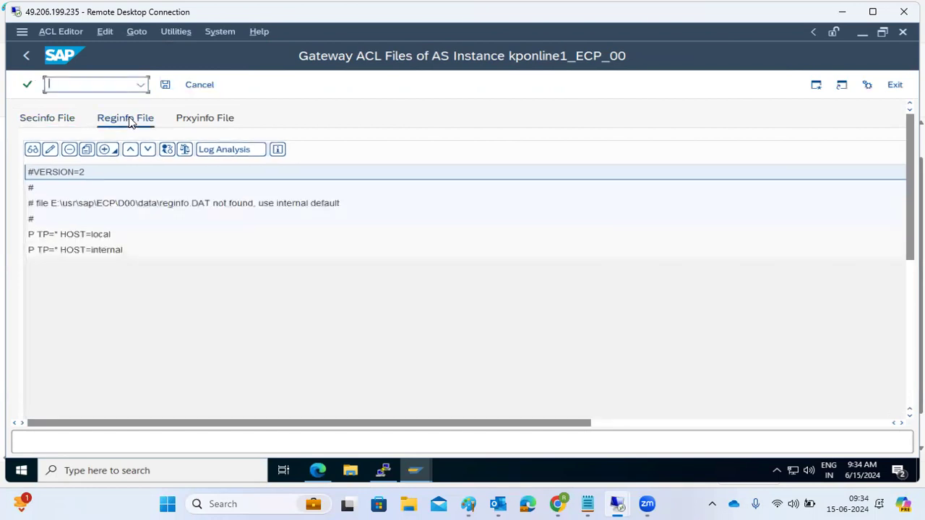
Step: Select the P TP=* HOST=local and HOST=internal rules and look through the ACL Editor and Edit menus
left_click(60, 242)
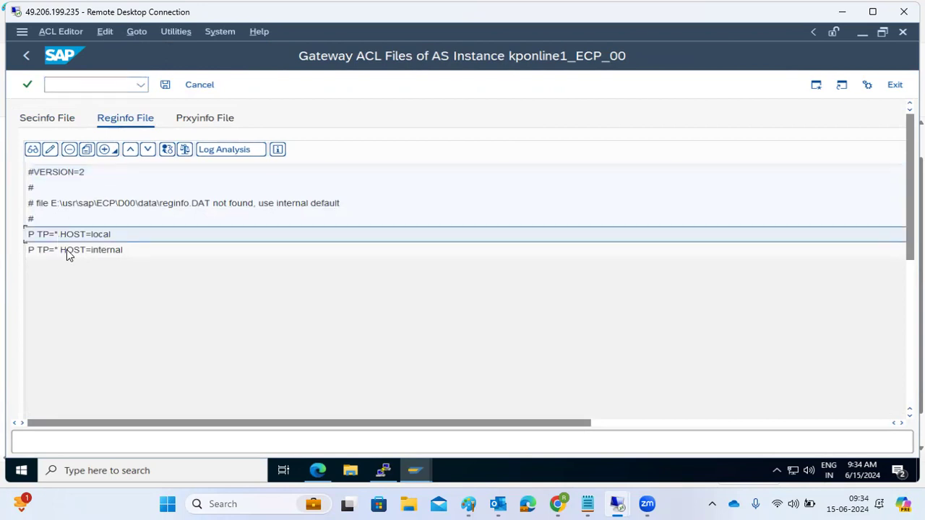
left_click(68, 254)
left_click(72, 236)
left_click(66, 32)
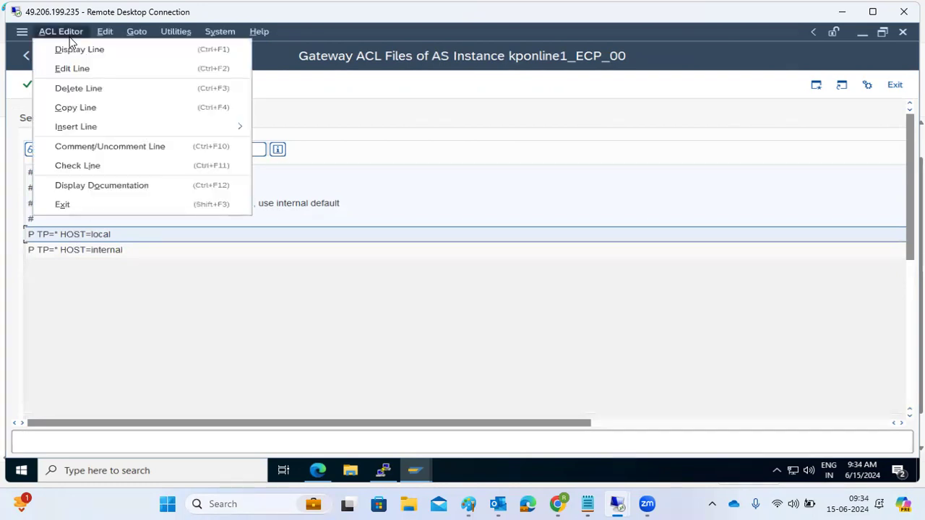
mouse_move(105, 32)
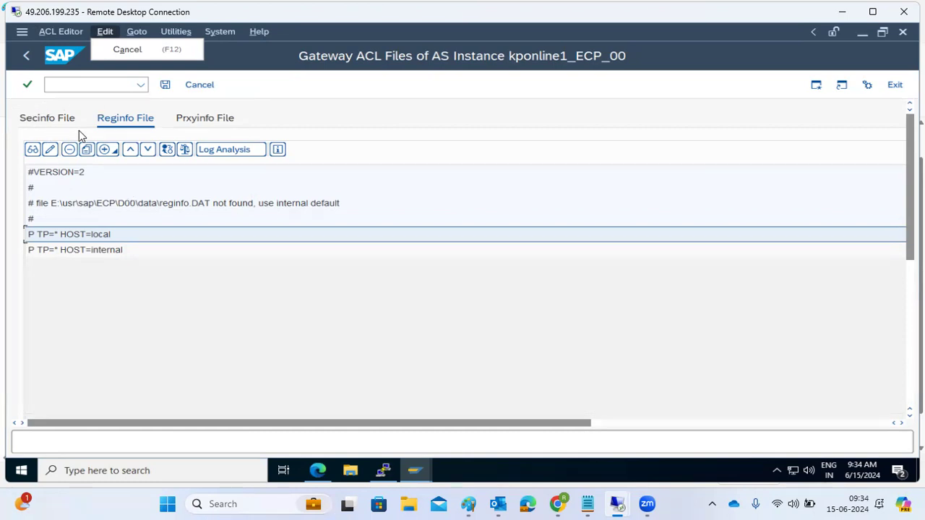
Step: Generate a reginfo ACL from the registered server programs via Goto > Create
left_click(141, 31)
left_click(138, 32)
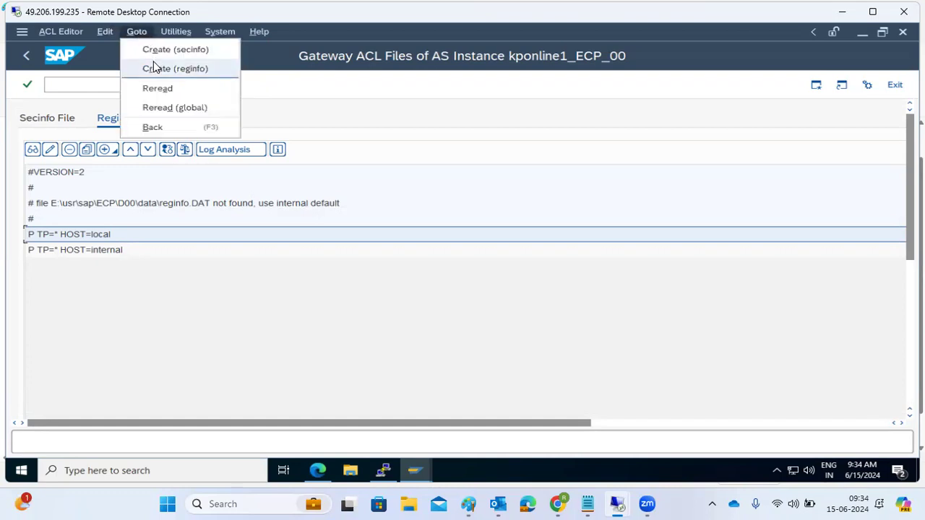
left_click(154, 68)
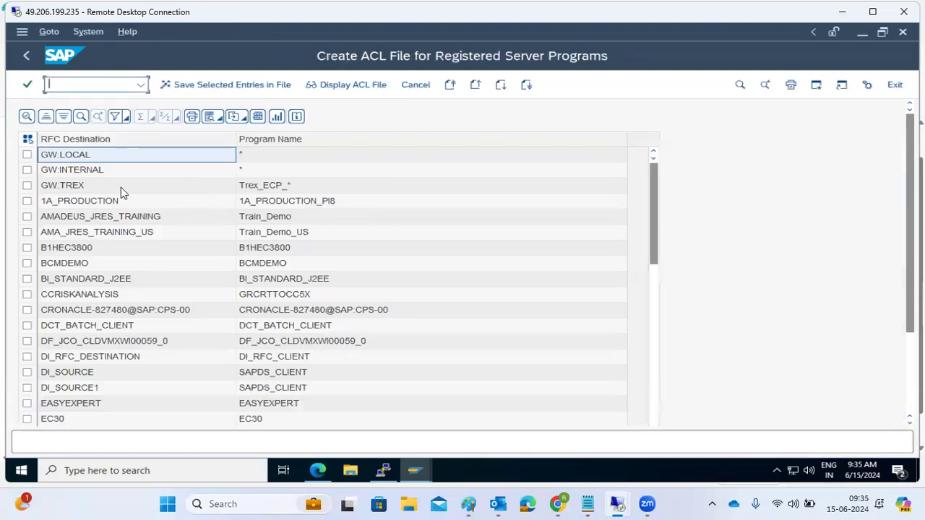
Step: Select all RFC destinations, such as IMSDEFAULT and LDAP_CONNECTOR, and scroll through the list
left_click(28, 139)
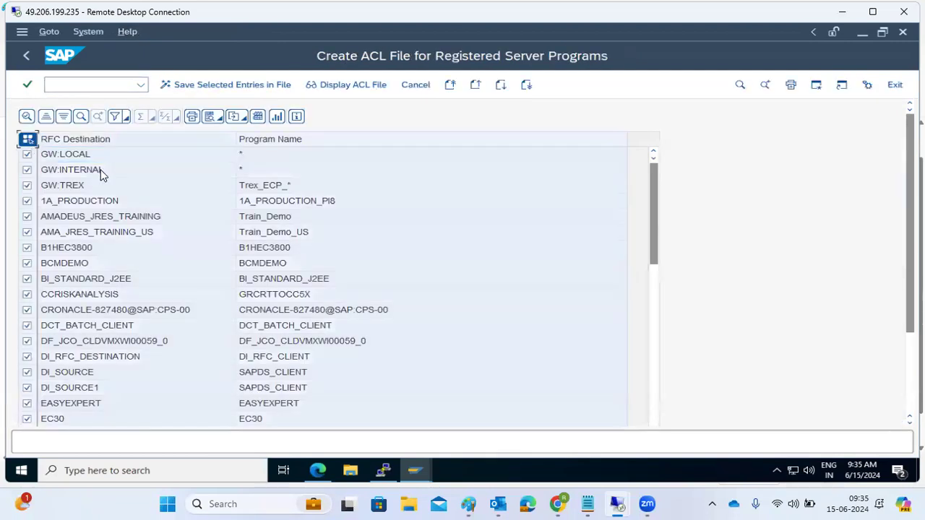
scroll(112, 260, "down", 5)
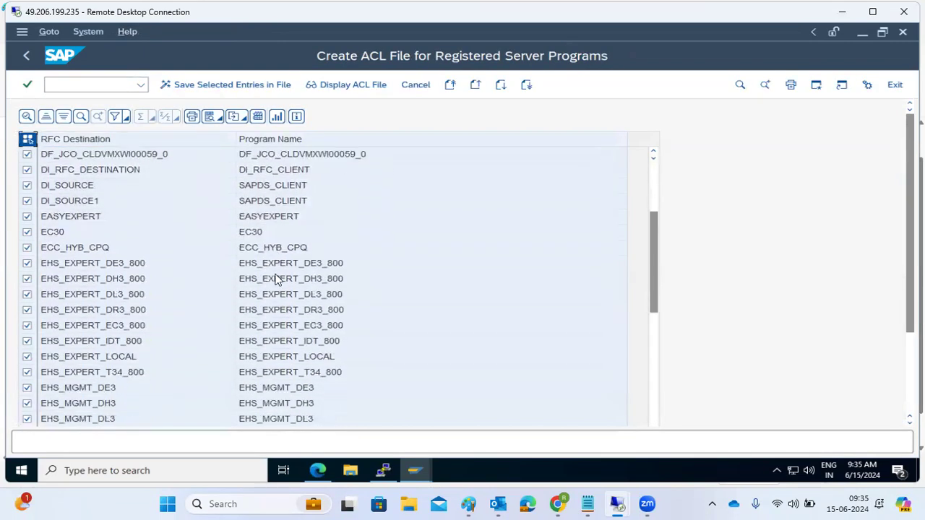
scroll(276, 281, "down", 7)
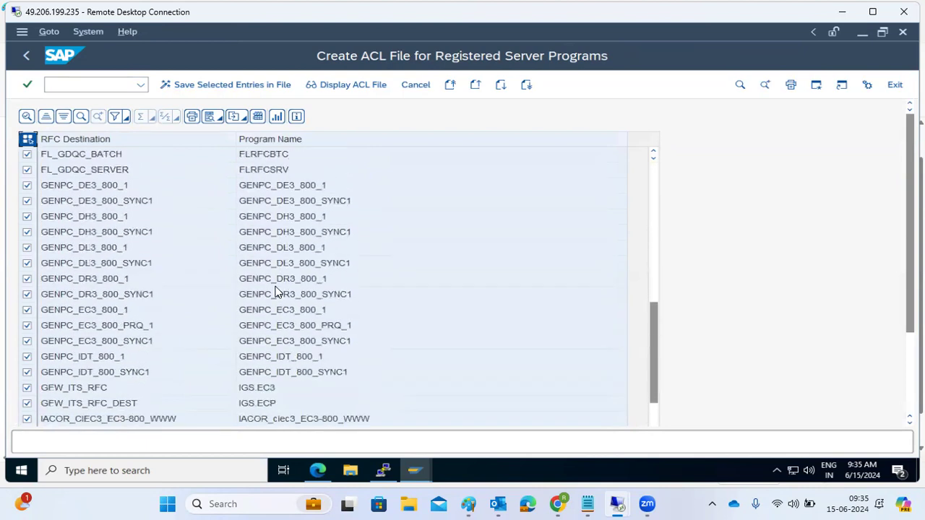
scroll(276, 293, "down", 9)
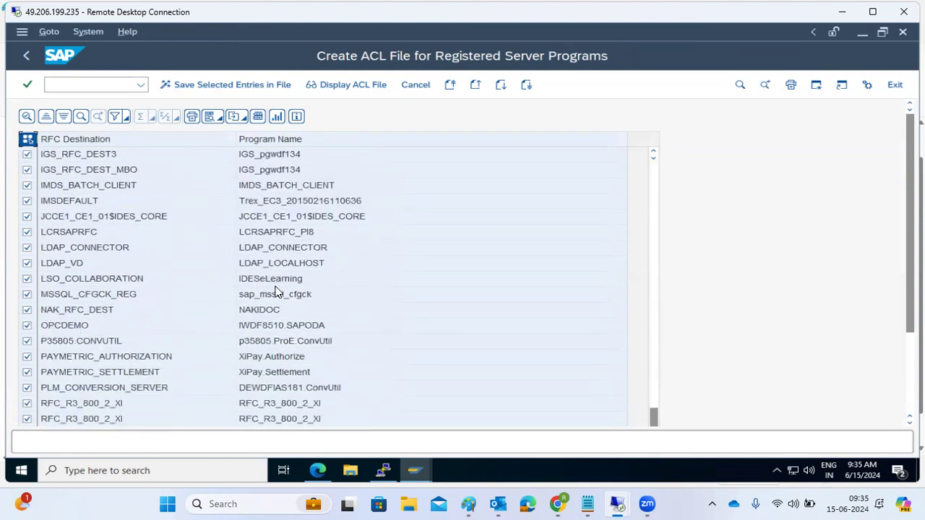
scroll(276, 291, "down", 1)
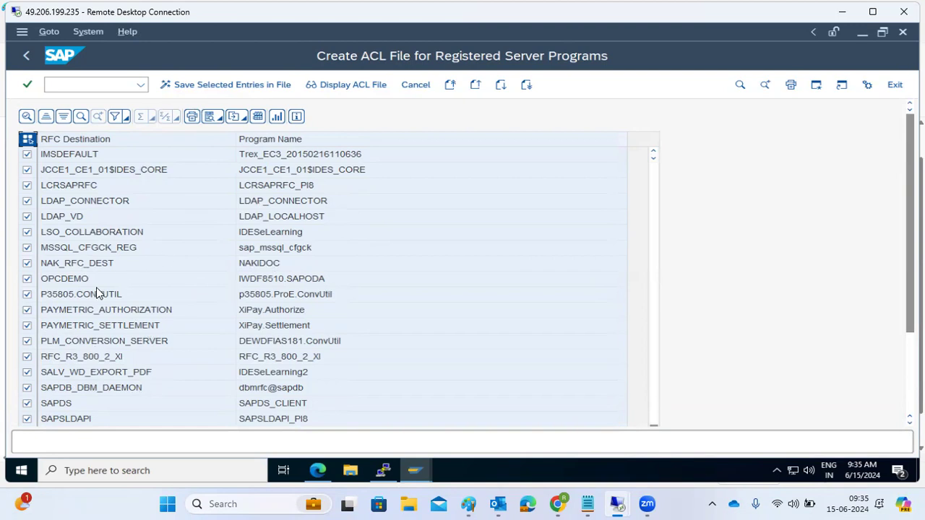
scroll(98, 289, "down", 3)
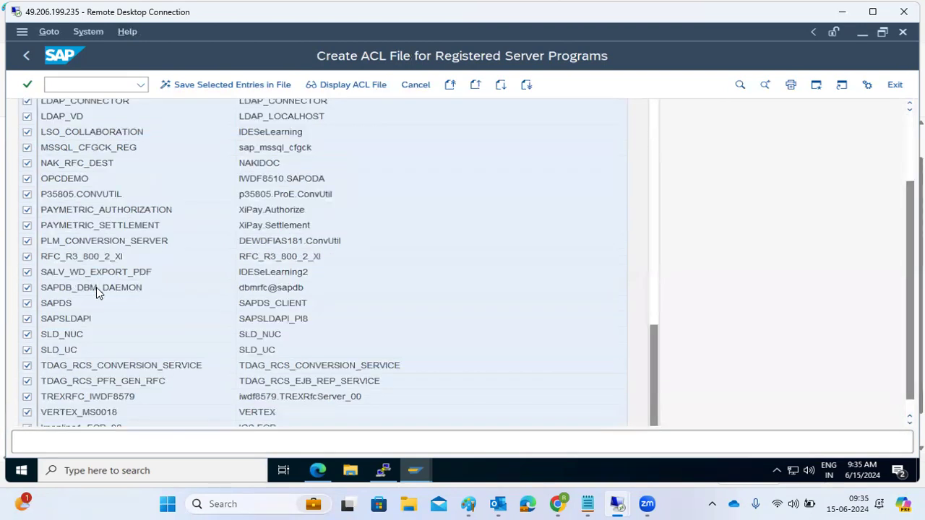
Step: Turn the selected entries into reginfo rules, review them, then cancel without saving
left_click(212, 85)
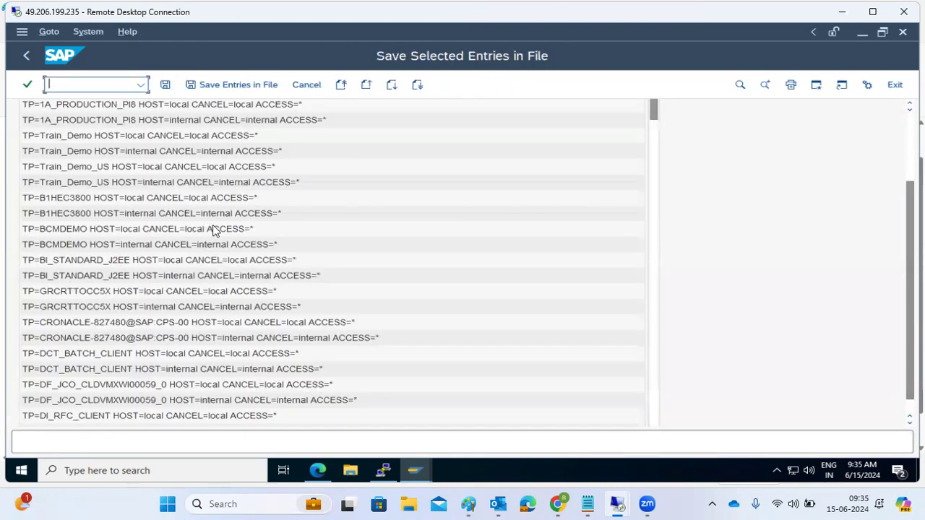
scroll(130, 234, "down", 20)
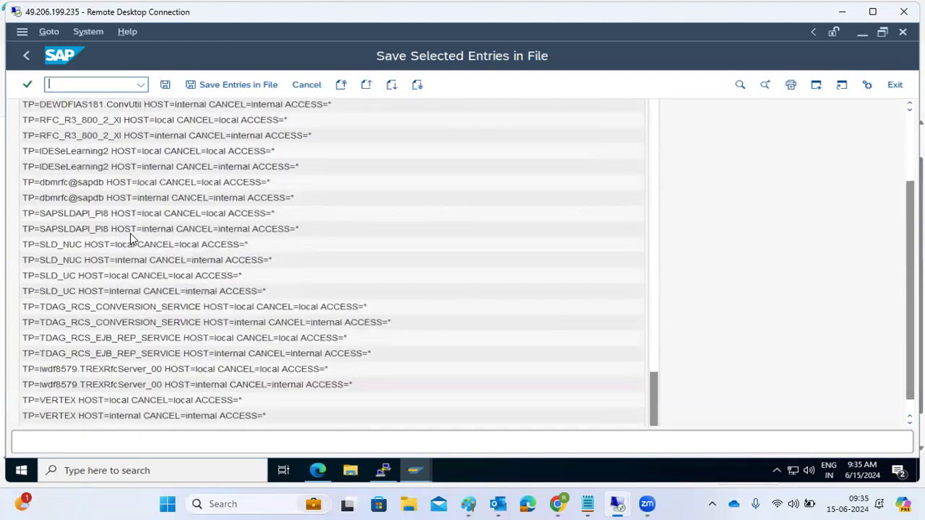
scroll(131, 234, "up", 7)
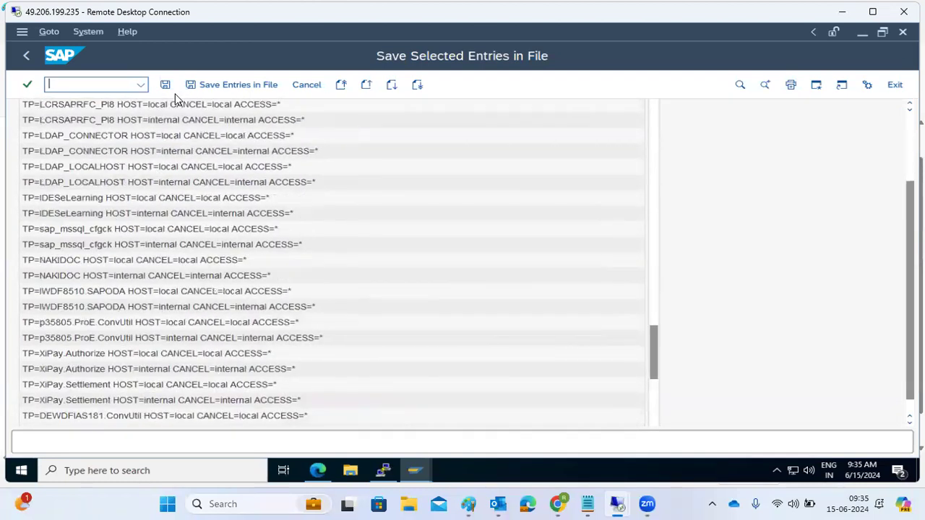
left_click(301, 84)
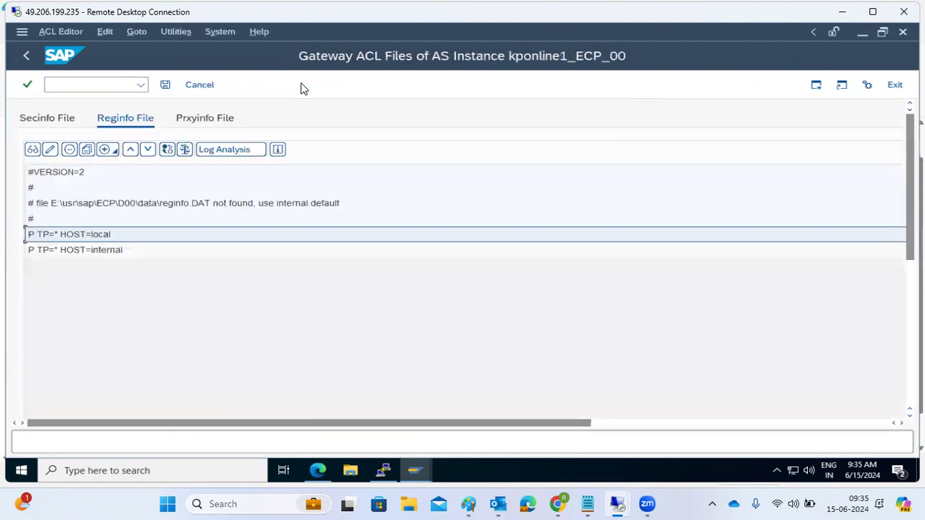
Step: Cancel out of the Gateway ACL Files and go back from the Active Connections list
left_click(200, 88)
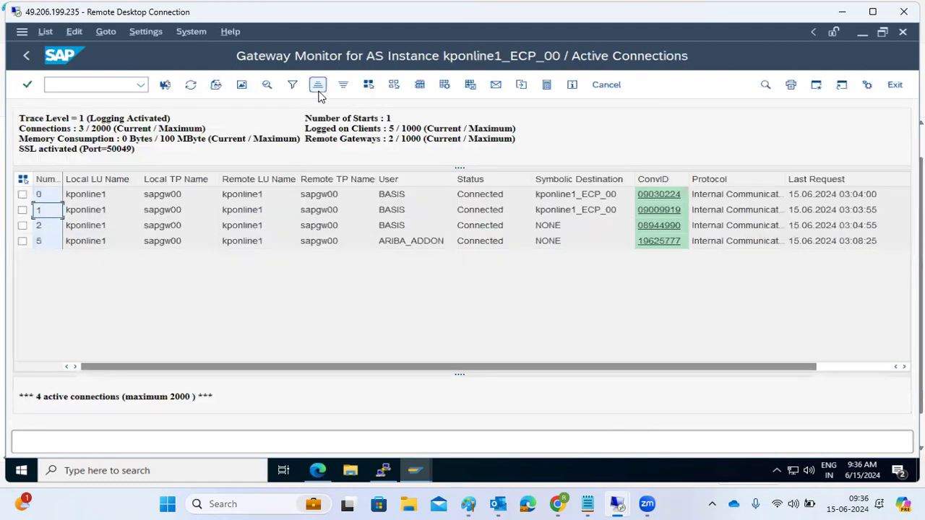
left_click(28, 57)
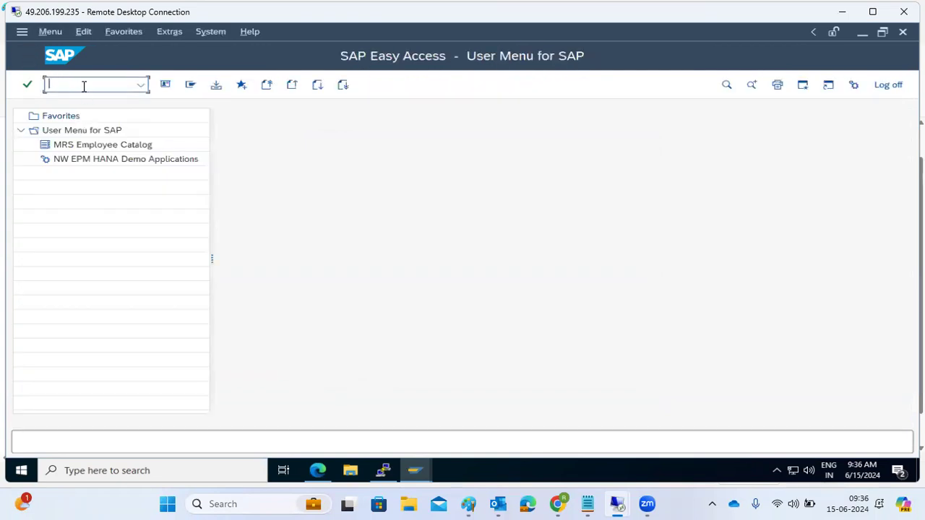
Step: Run /nsmgw to show the Gateway Monitor's active connections for kponline1_ECP_00
type("/nsmgw")
key("Return")
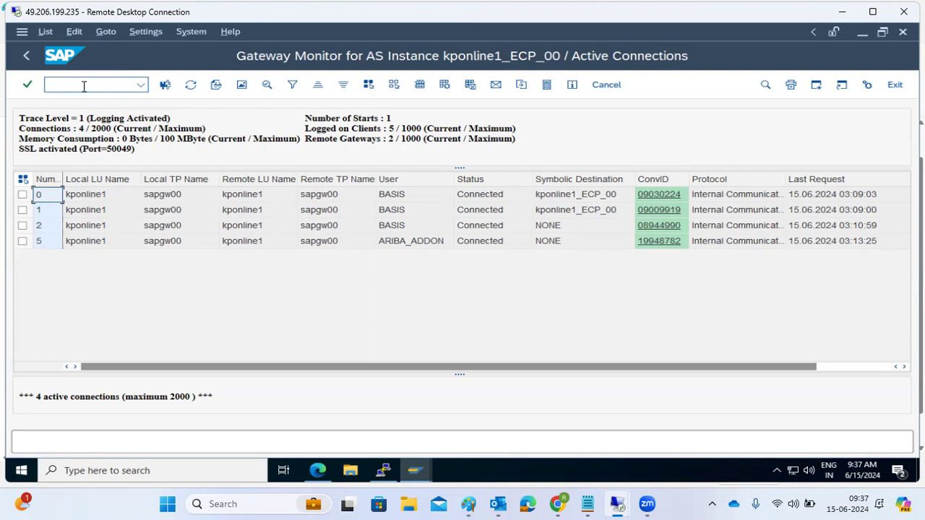
Step: Refresh the active connections list to show three, then go back to SAP Easy Access
left_click(190, 85)
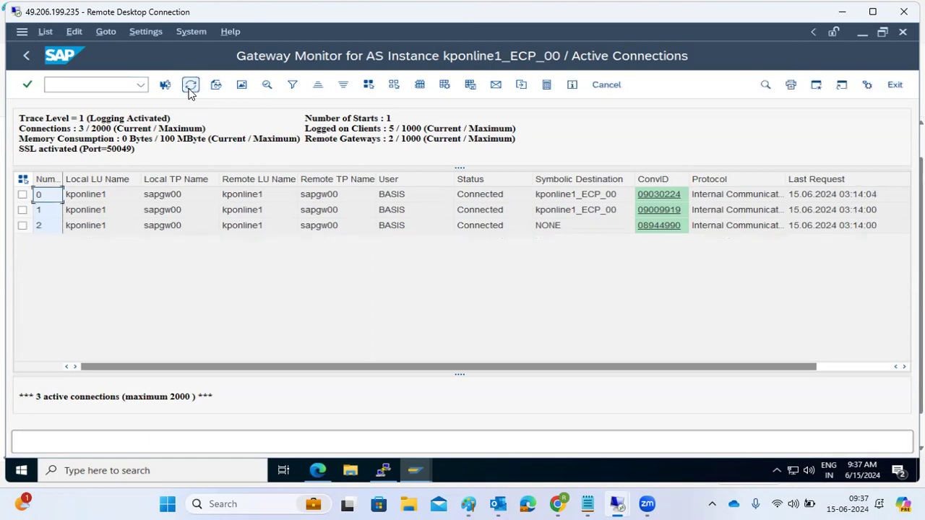
left_click(31, 55)
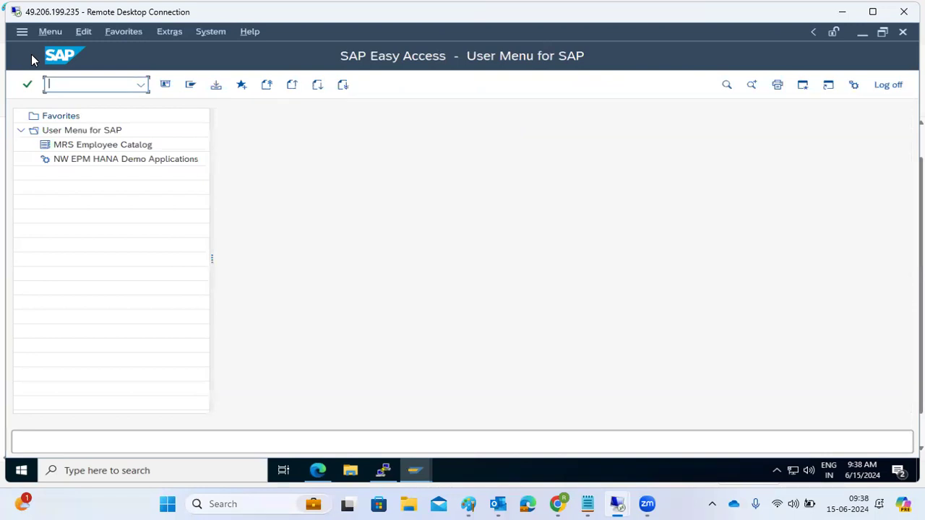
Step: Reopen SMGW and highlight the 2000 maximum in the connections header showing 3 active
type("smgw")
key("Return")
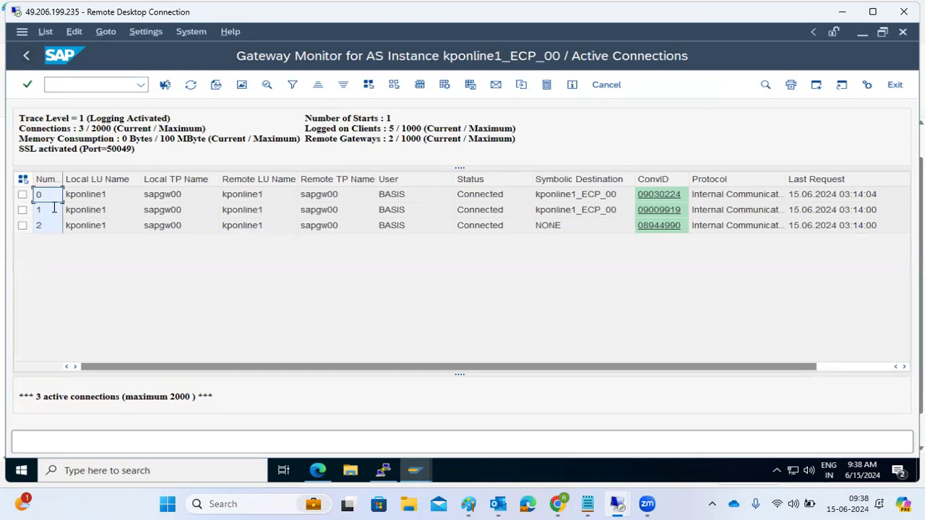
left_click_drag(80, 128, 109, 128)
double_click(101, 128)
left_click(89, 127)
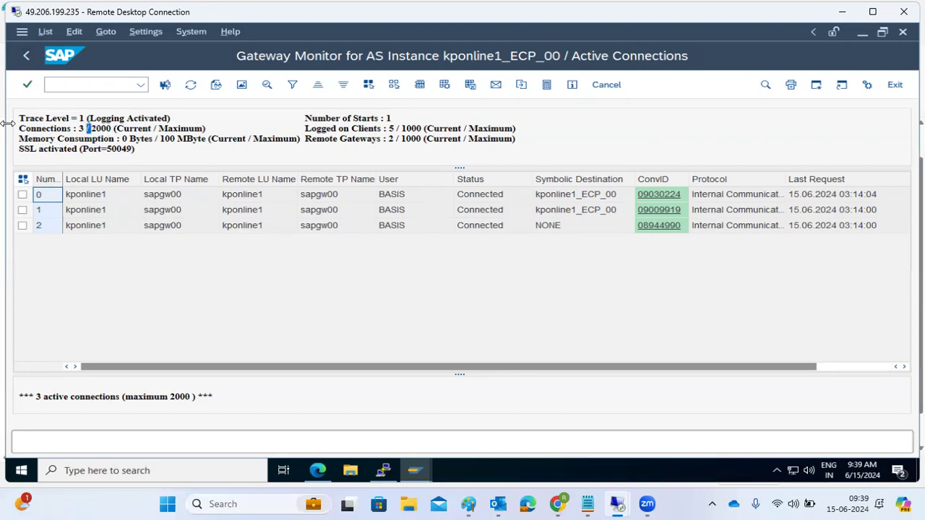
double_click(103, 127)
left_click(104, 33)
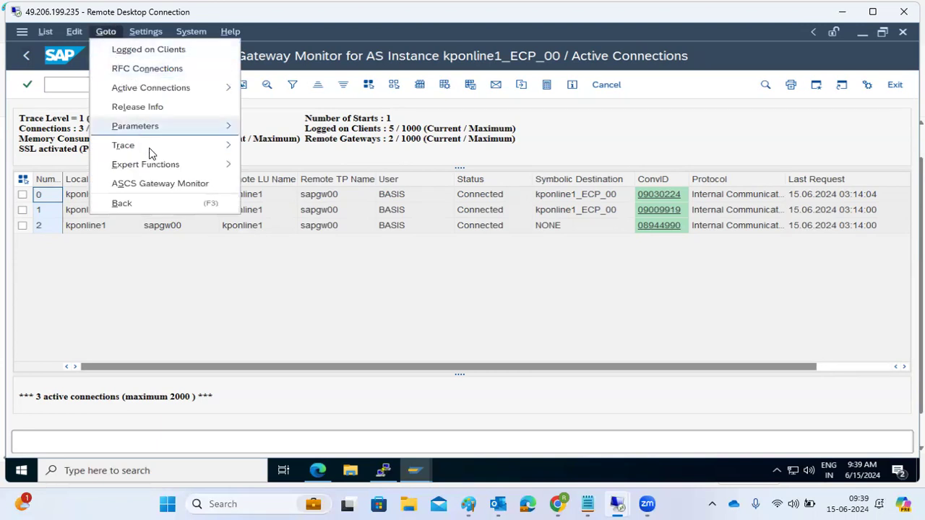
mouse_move(224, 146)
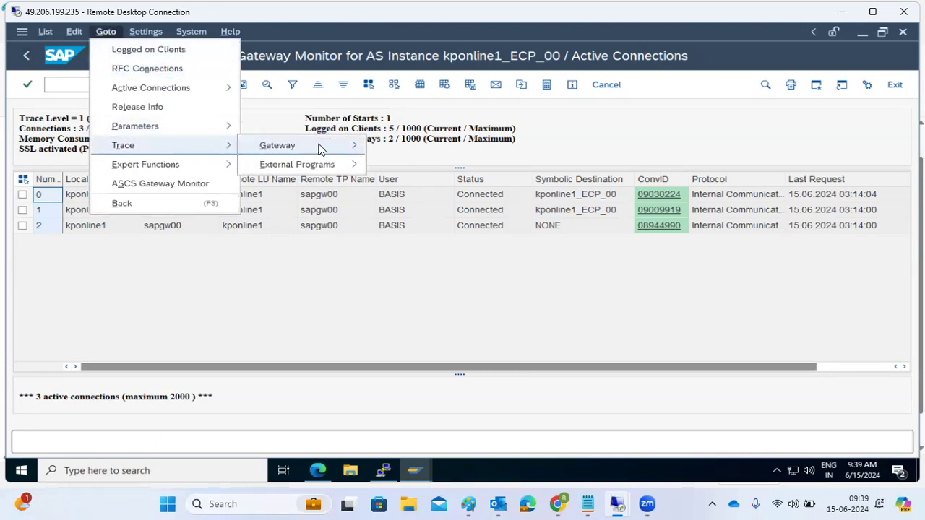
mouse_move(320, 150)
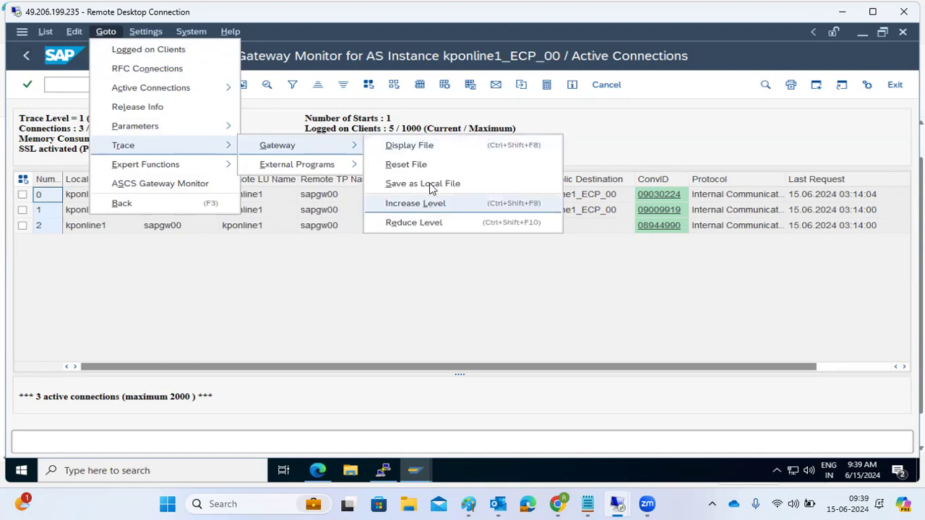
left_click(424, 145)
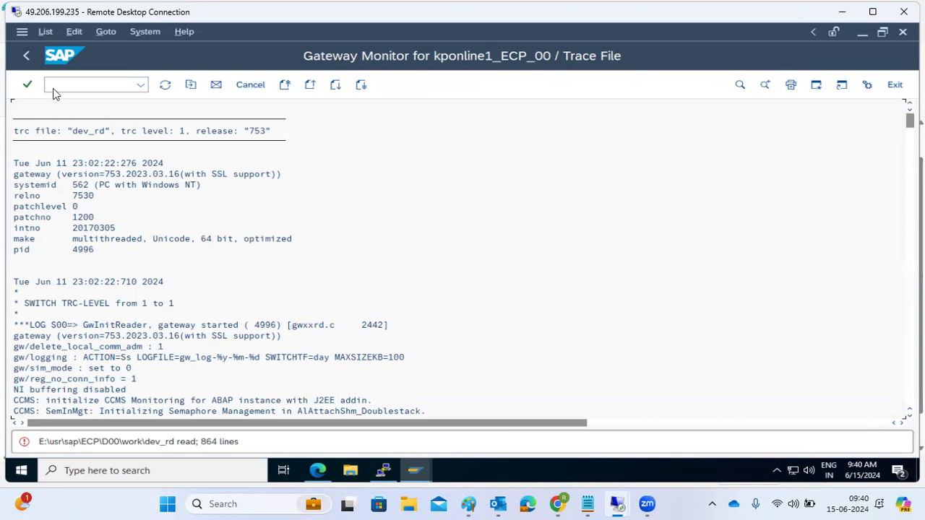
left_click(31, 55)
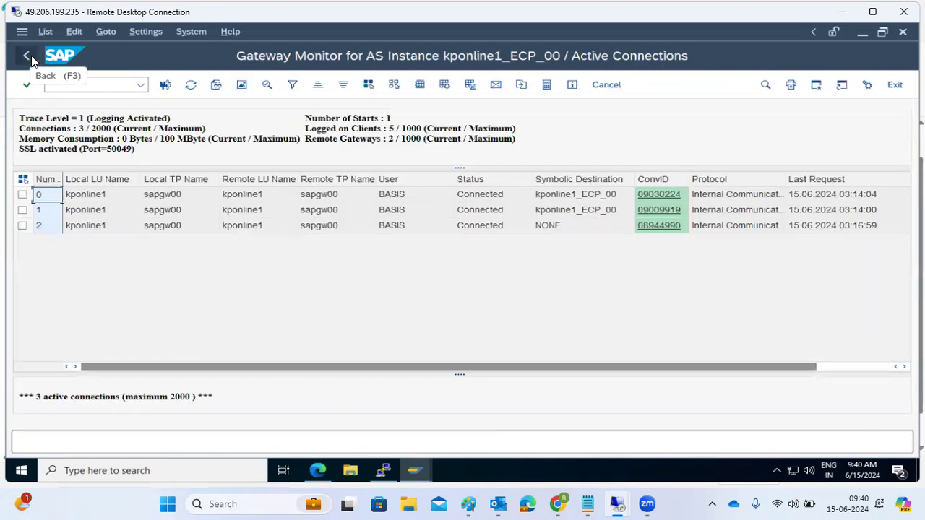
left_click(106, 32)
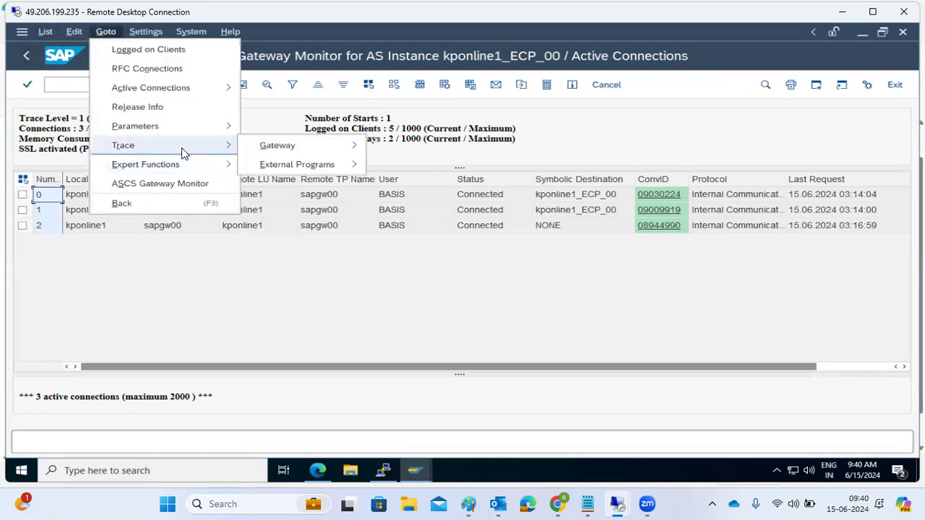
mouse_move(224, 166)
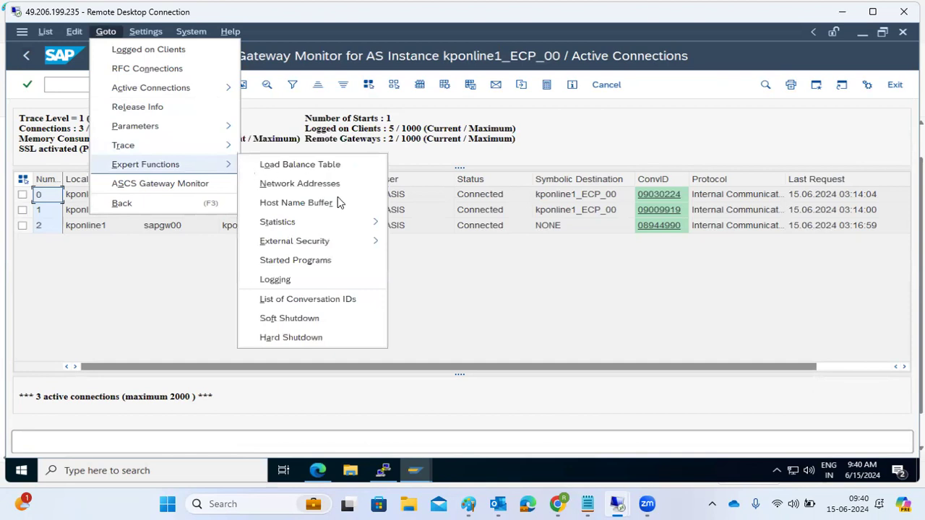
mouse_move(355, 240)
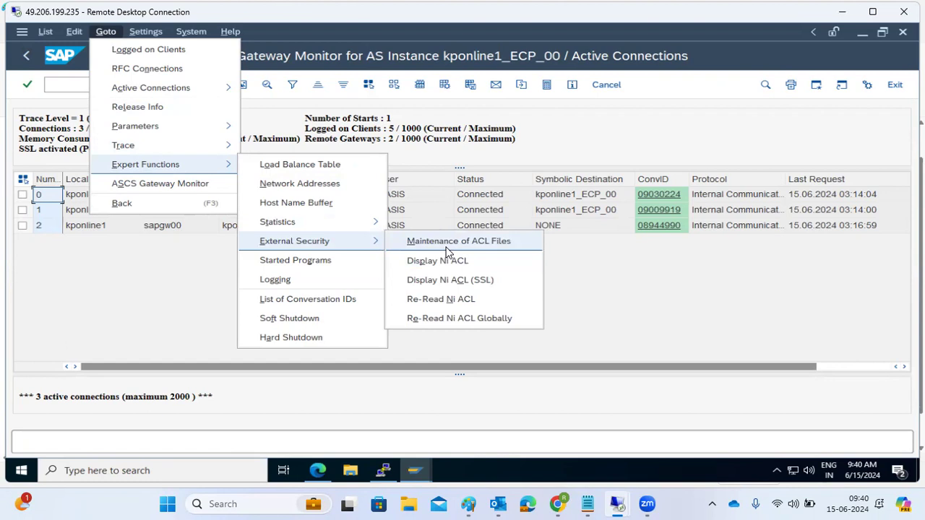
left_click(70, 263)
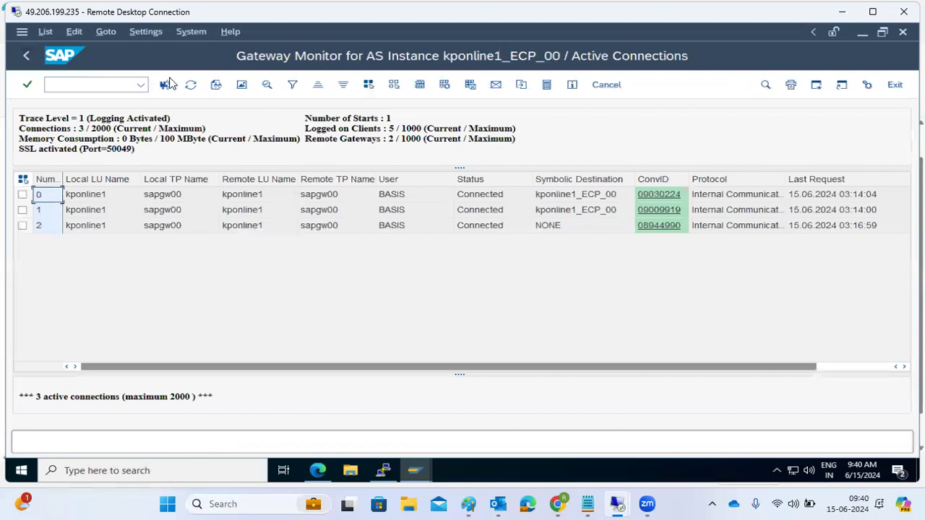
left_click(189, 90)
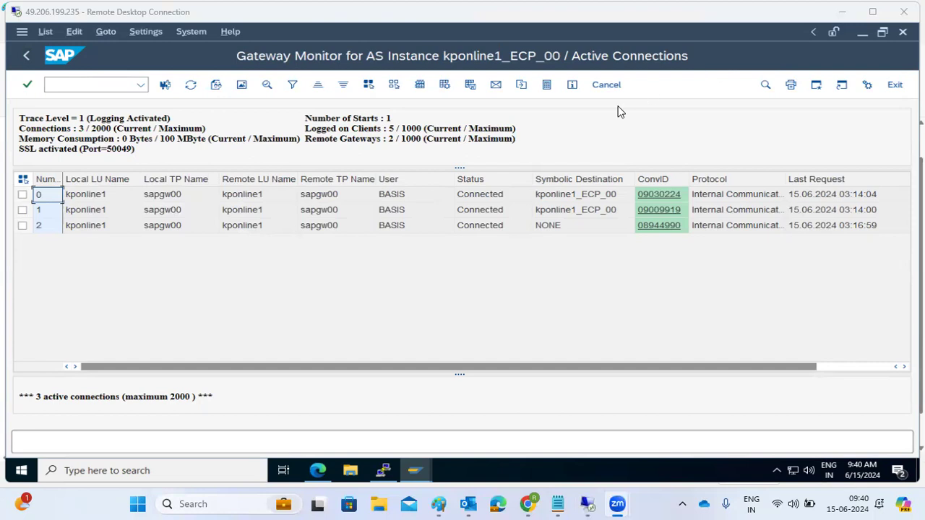
double_click(94, 131)
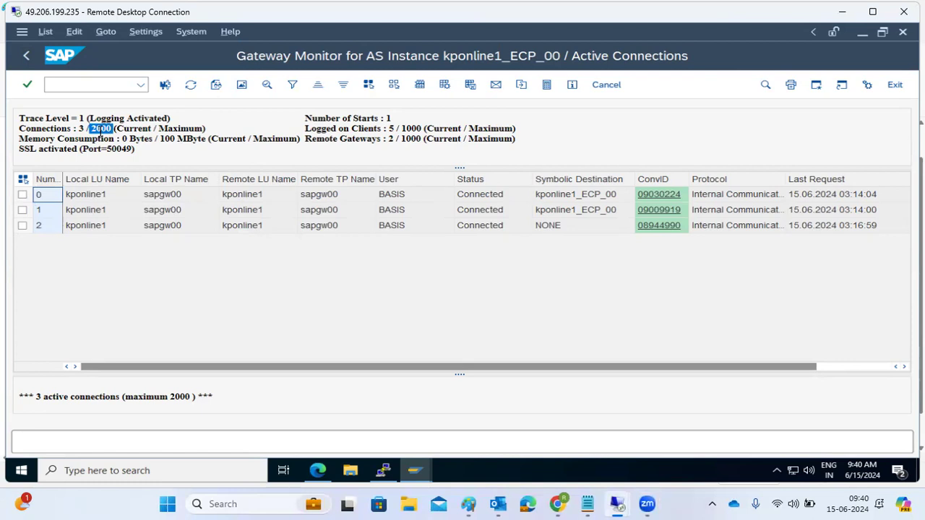
left_click(471, 229)
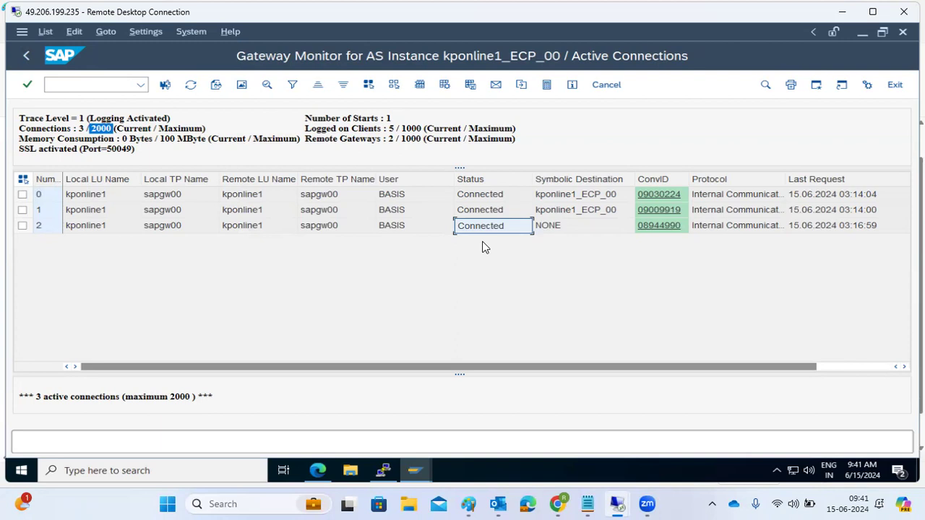
left_click(23, 226)
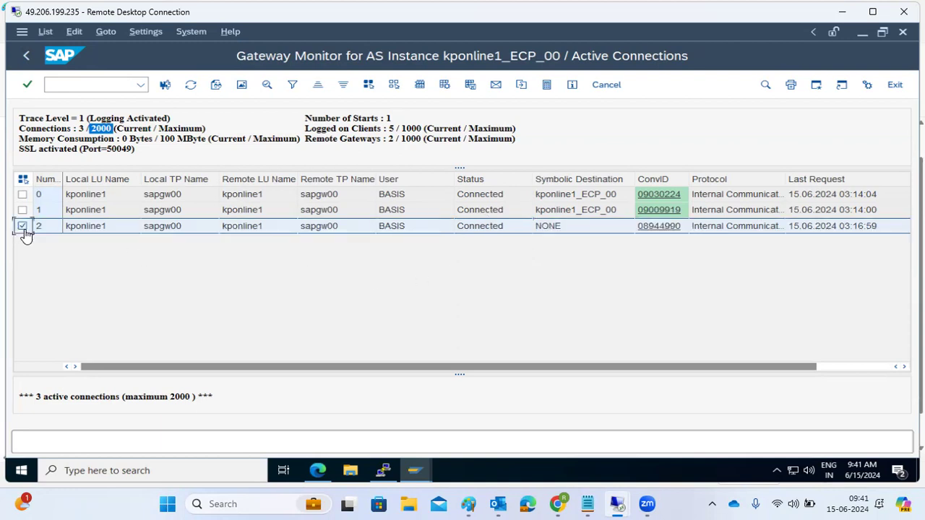
left_click(79, 227)
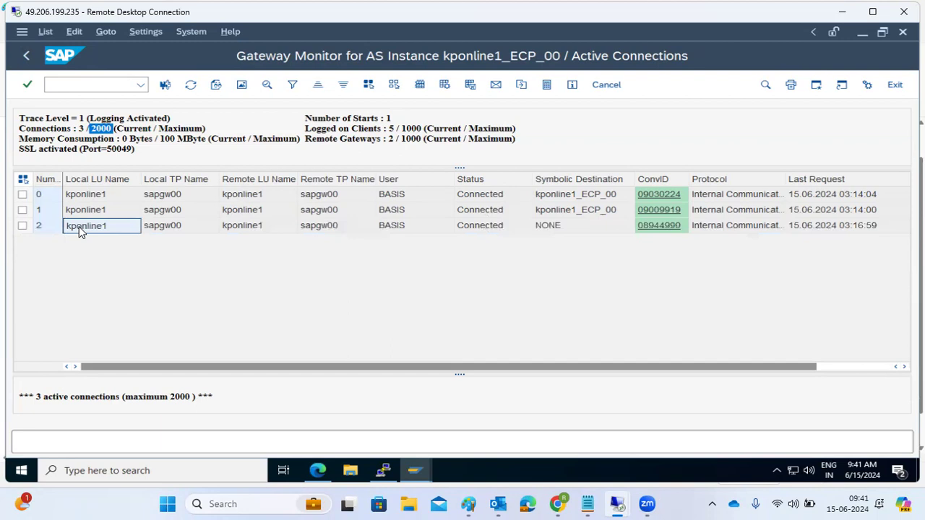
double_click(79, 226)
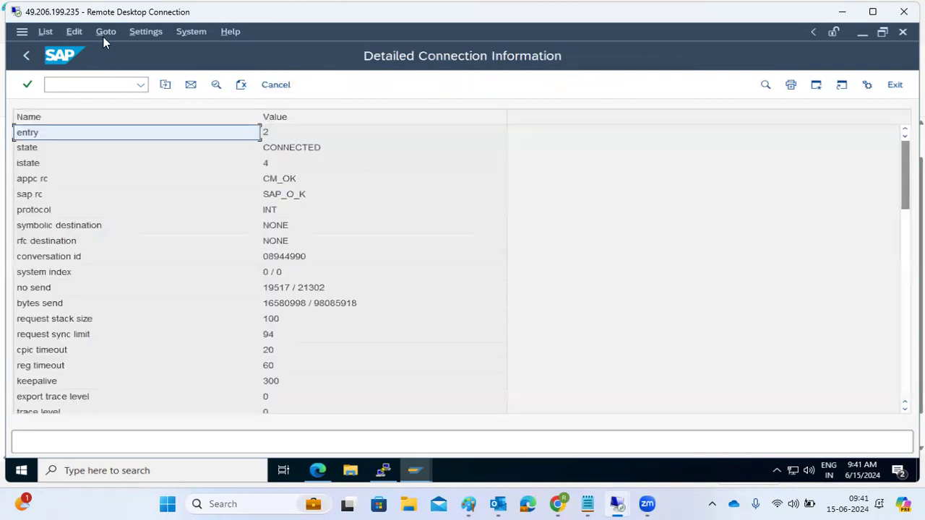
left_click(103, 37)
left_click(72, 35)
left_click(281, 302)
scroll(292, 363, "down", 3)
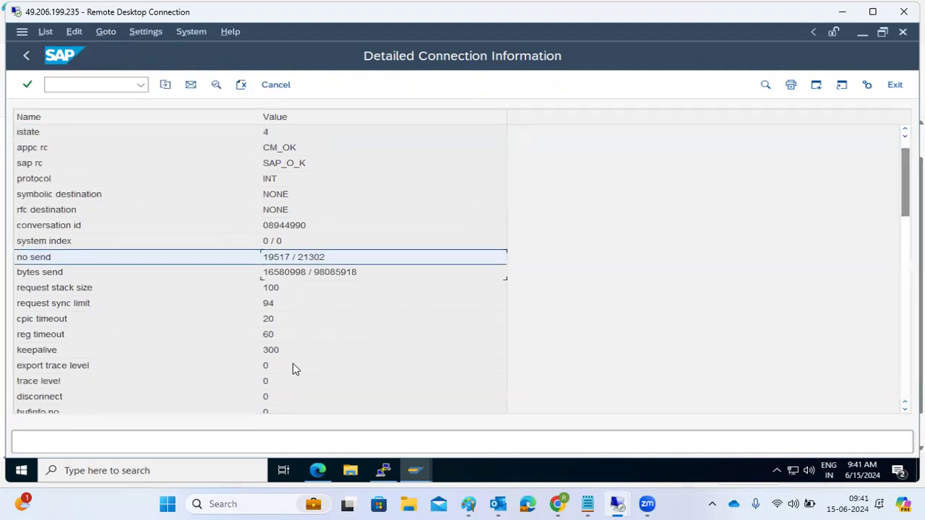
scroll(292, 365, "down", 15)
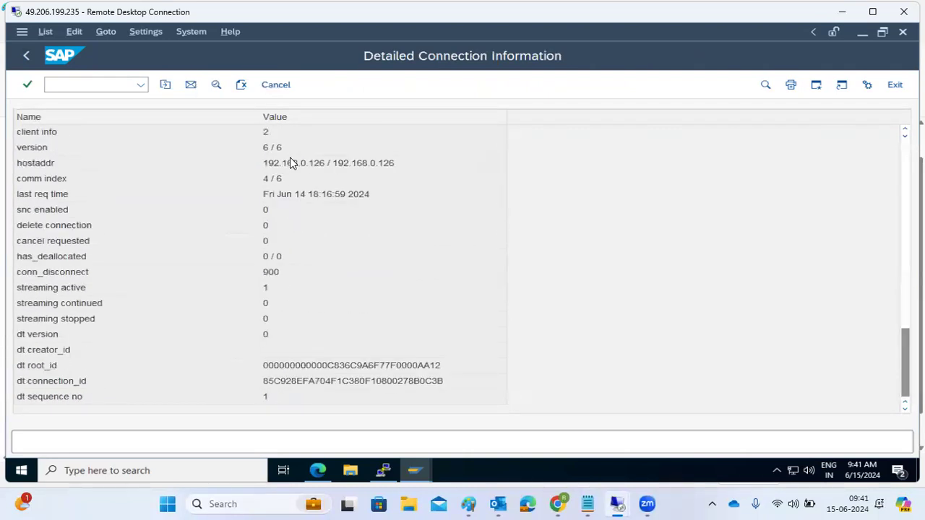
left_click(289, 163)
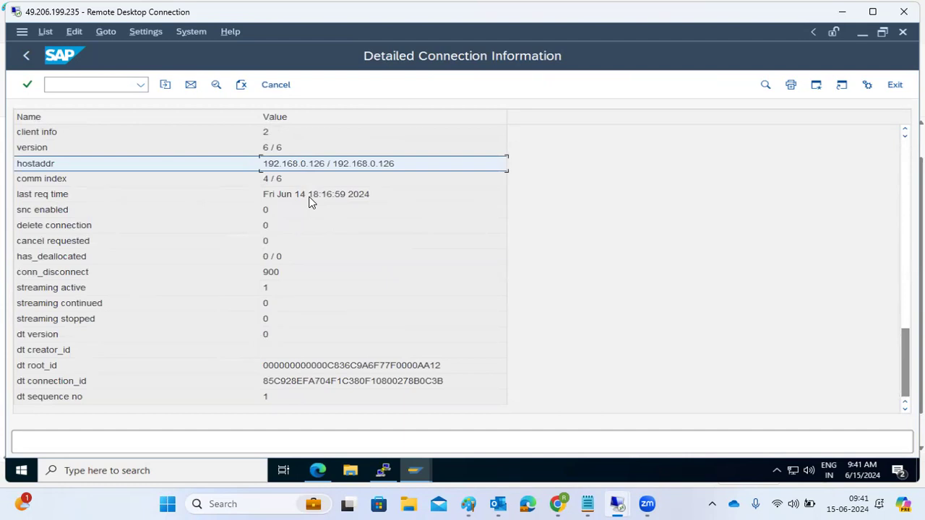
key("Down")
key("Down")
scroll(309, 272, "up", 4)
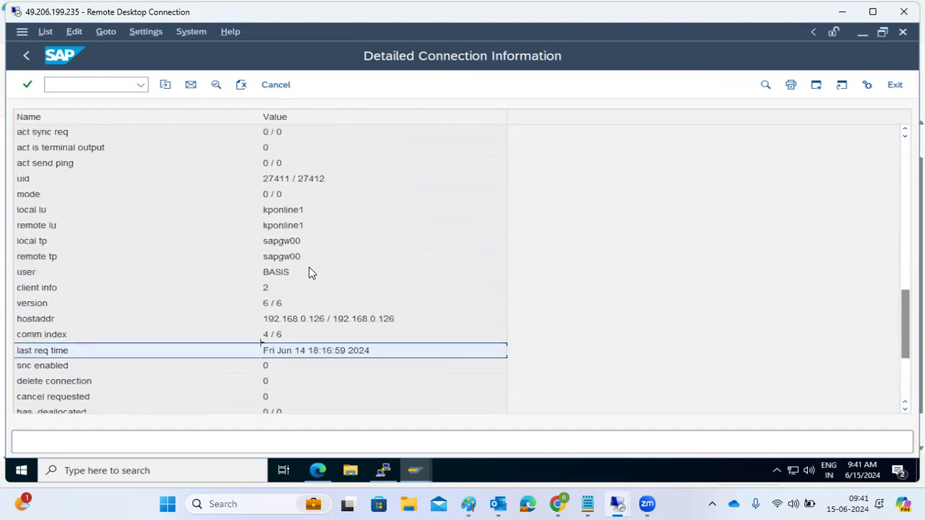
scroll(309, 272, "up", 2)
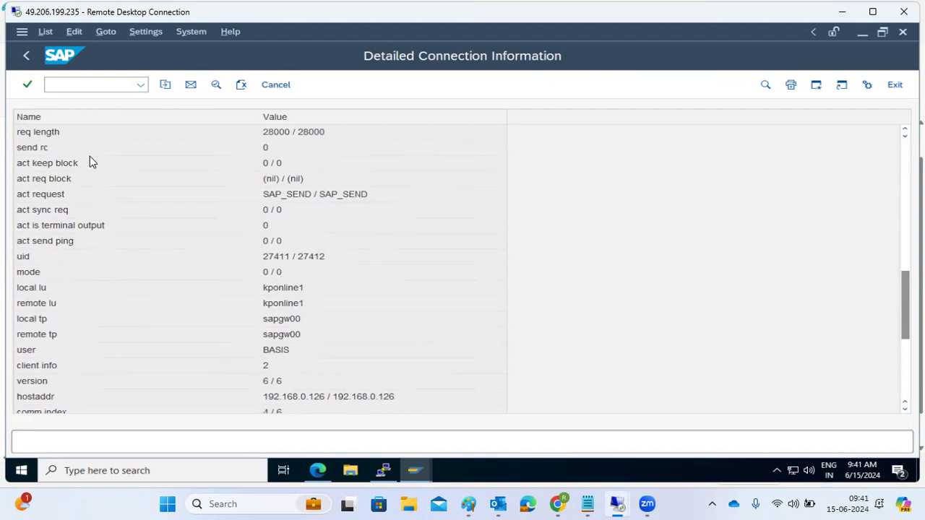
left_click(26, 56)
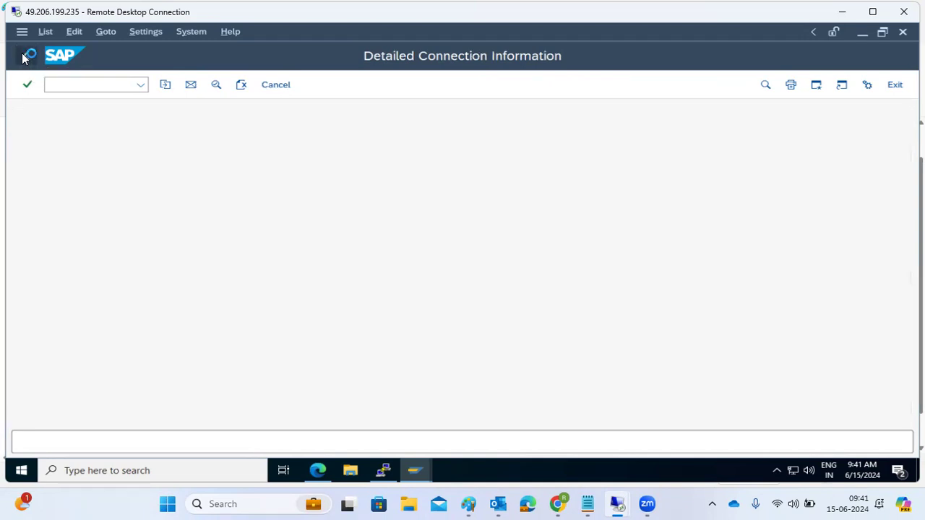